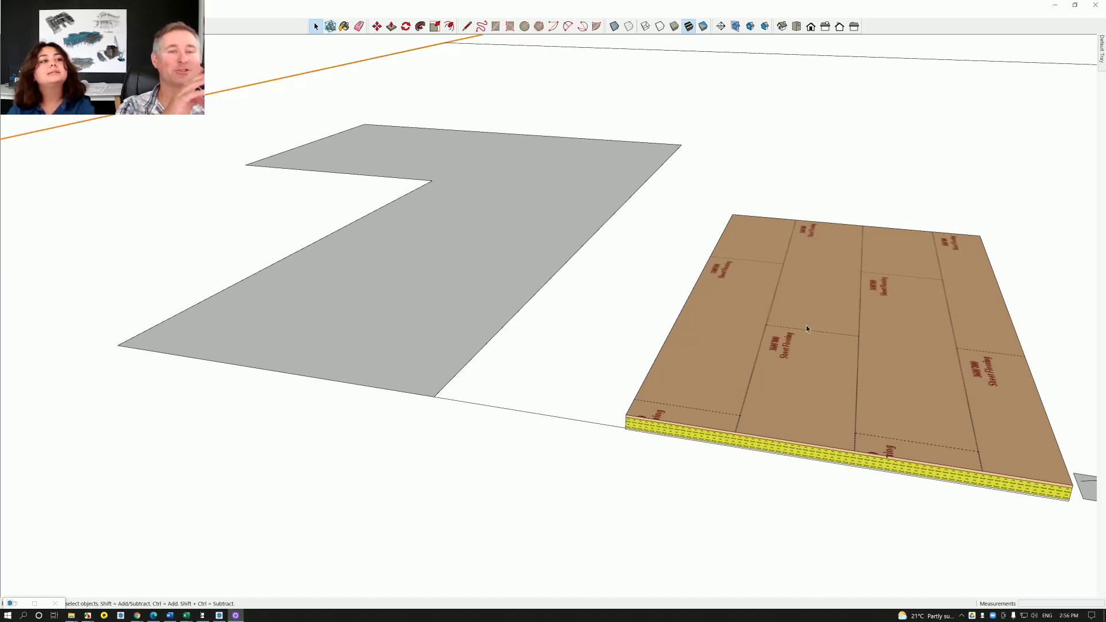
# Create a 25° dark metal hip roof over the grey L-shaped slab
pyautogui.rightClick(438, 304)
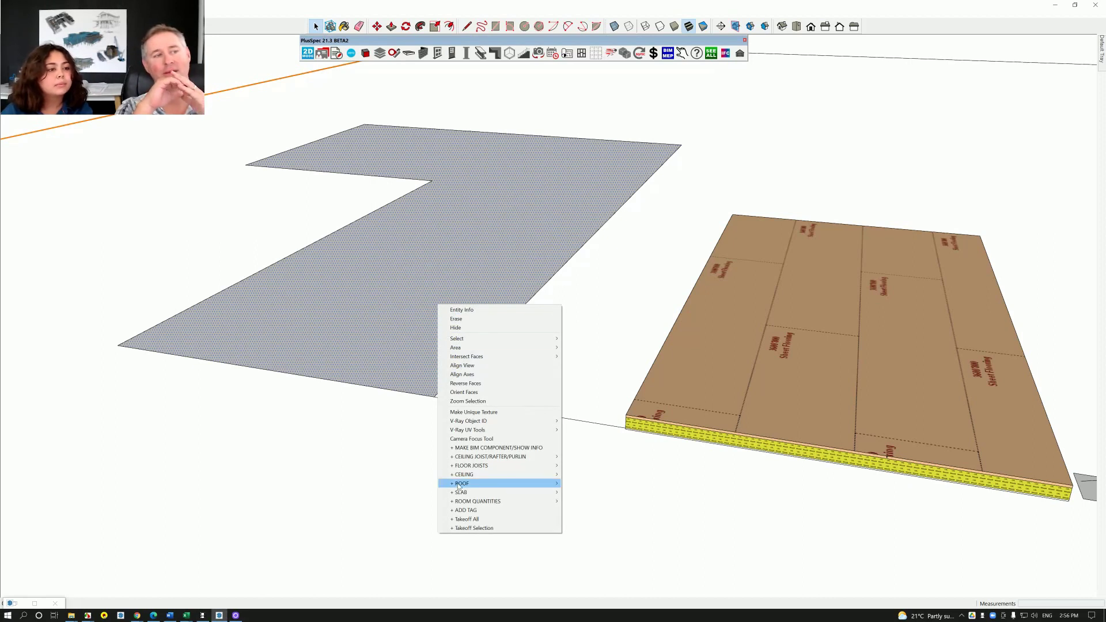
pyautogui.moveTo(474, 484)
pyautogui.click(585, 483)
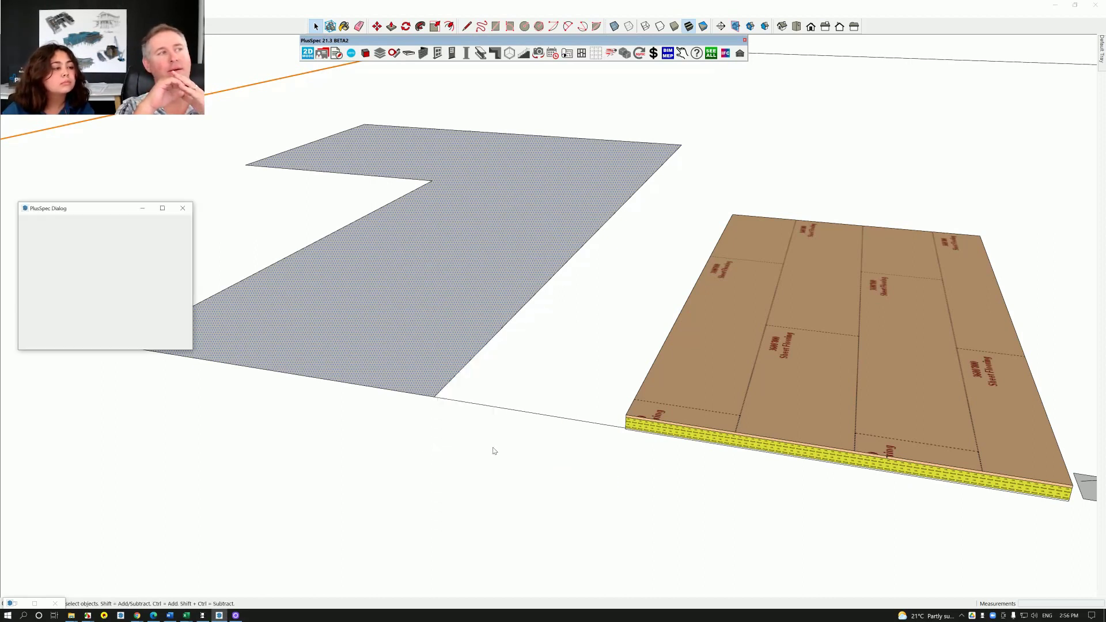
pyautogui.click(149, 338)
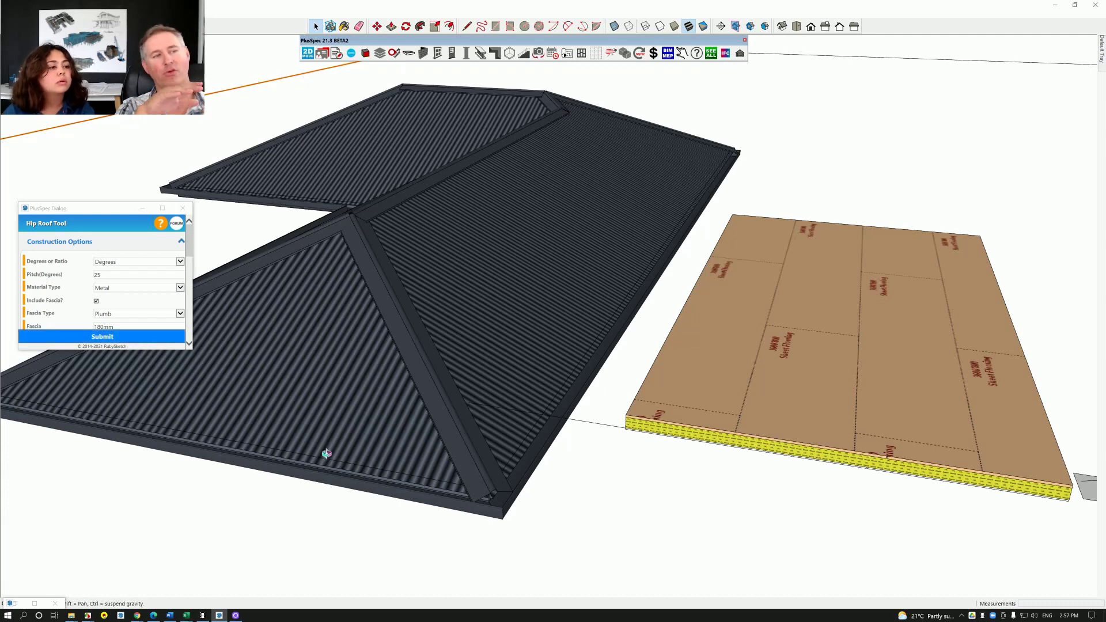
# Generate a PlusSpec cost takeoff summary for the new hip roof
pyautogui.moveTo(326, 455); pyautogui.dragTo(364, 400, button='middle')
pyautogui.rightClick(364, 400)
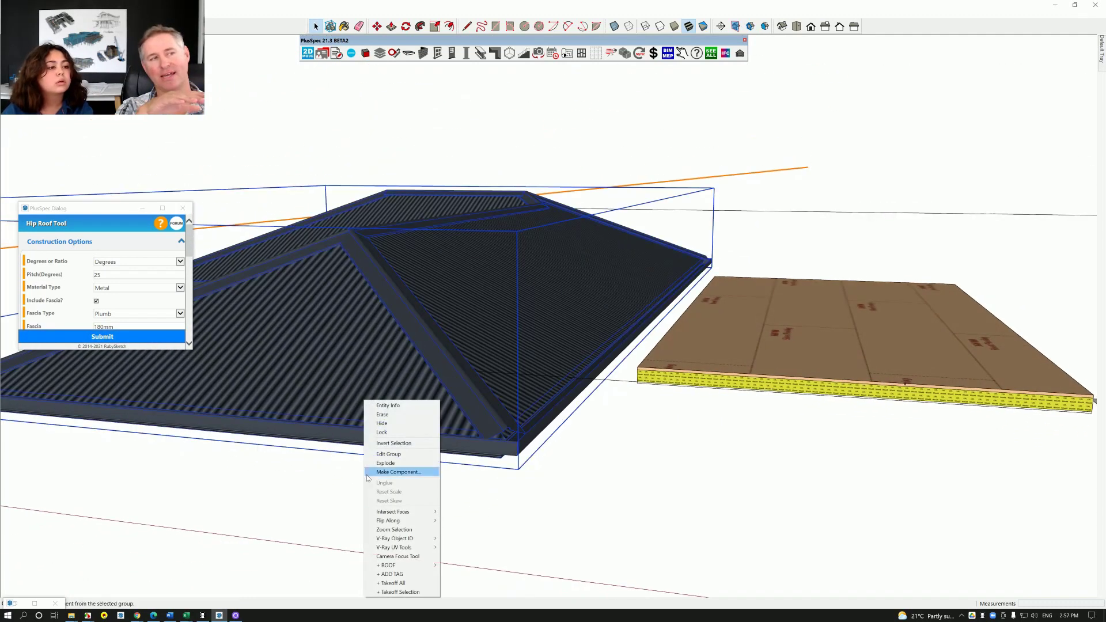
pyautogui.click(372, 593)
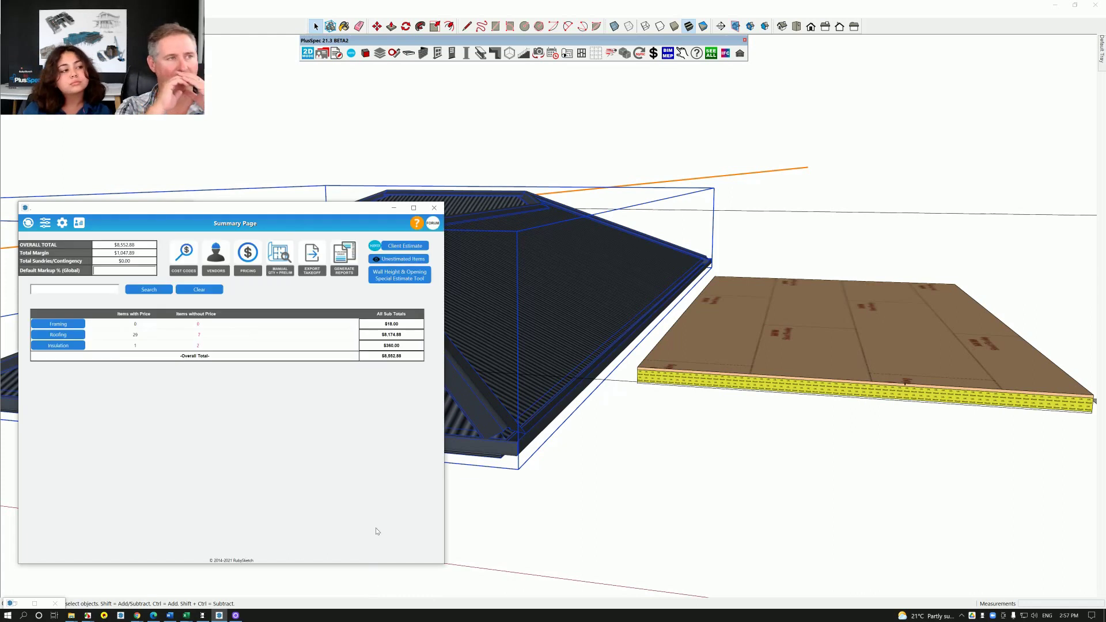
# Expand Roofing > 21_ROOF and open its detail page listing Stramit Corrugated Ironstone
pyautogui.click(64, 336)
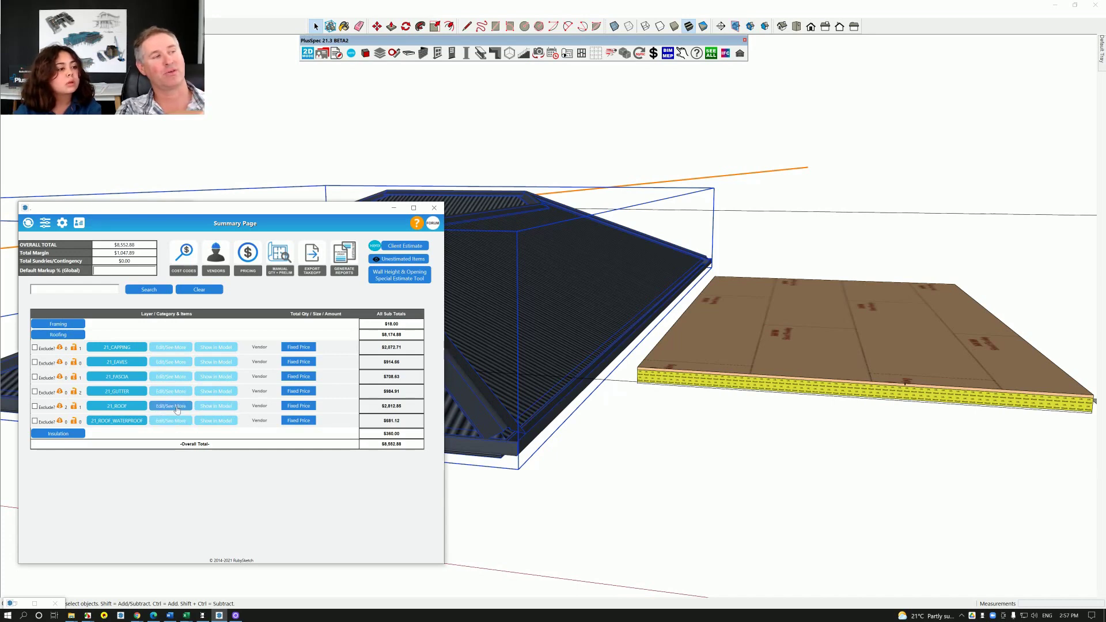
pyautogui.click(123, 406)
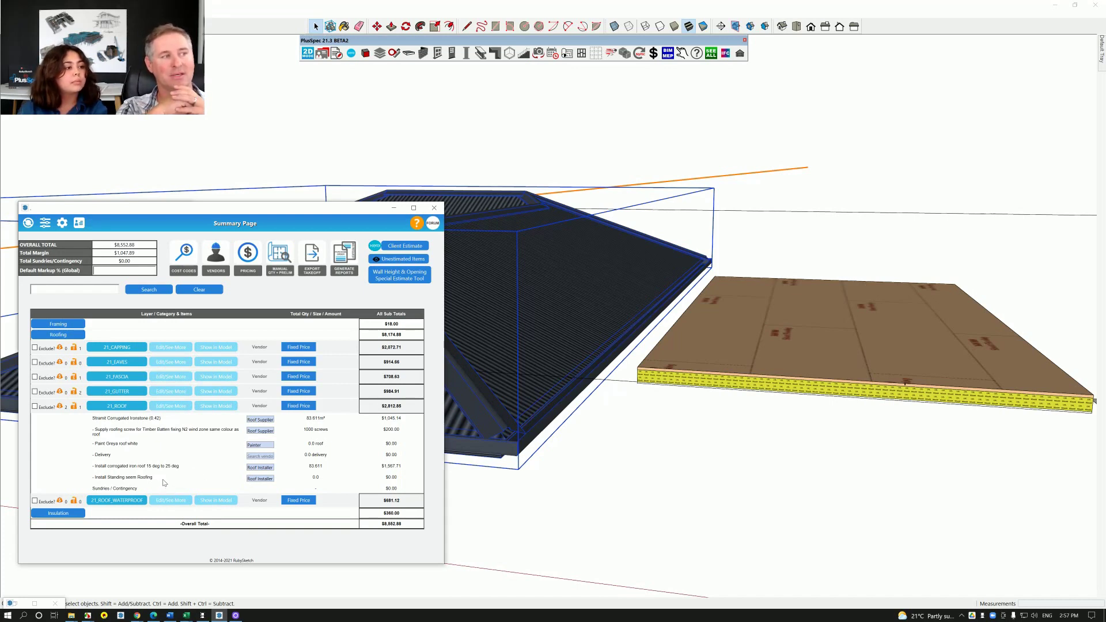
pyautogui.click(172, 407)
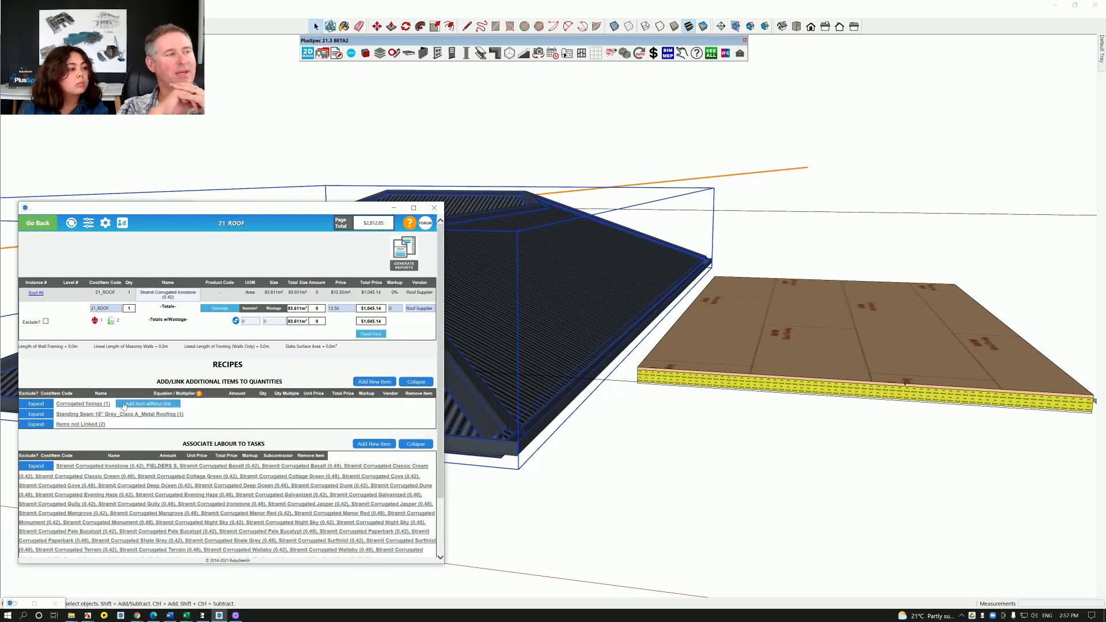
# Duplicate the Corrugated fixings screw recipe and prefix the copy's name with 'High Wind Area'
pyautogui.click(99, 406)
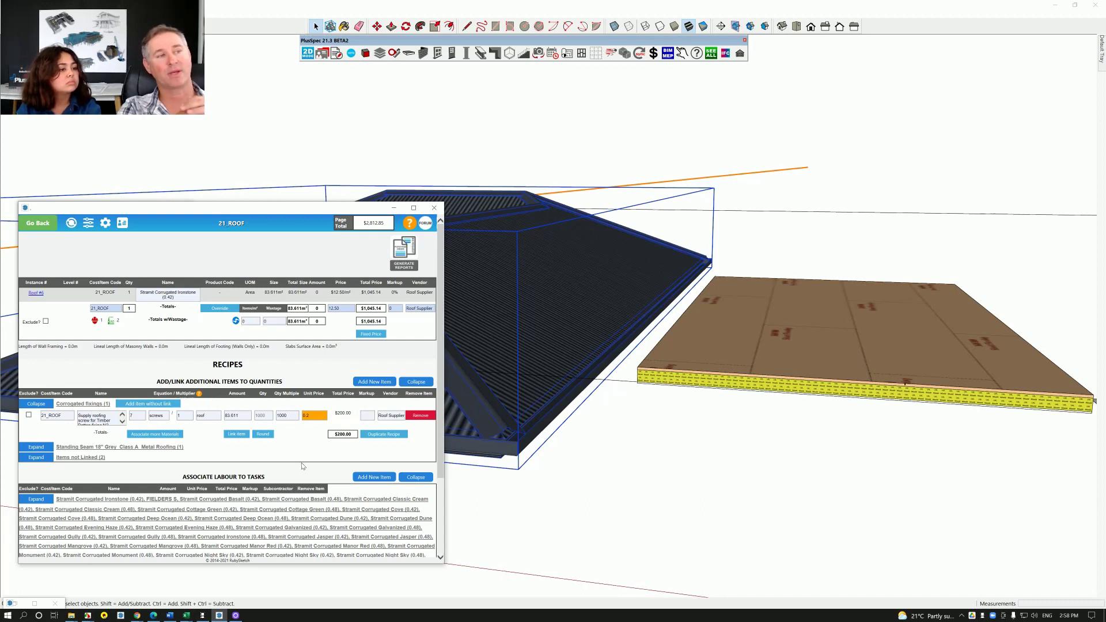
pyautogui.click(383, 435)
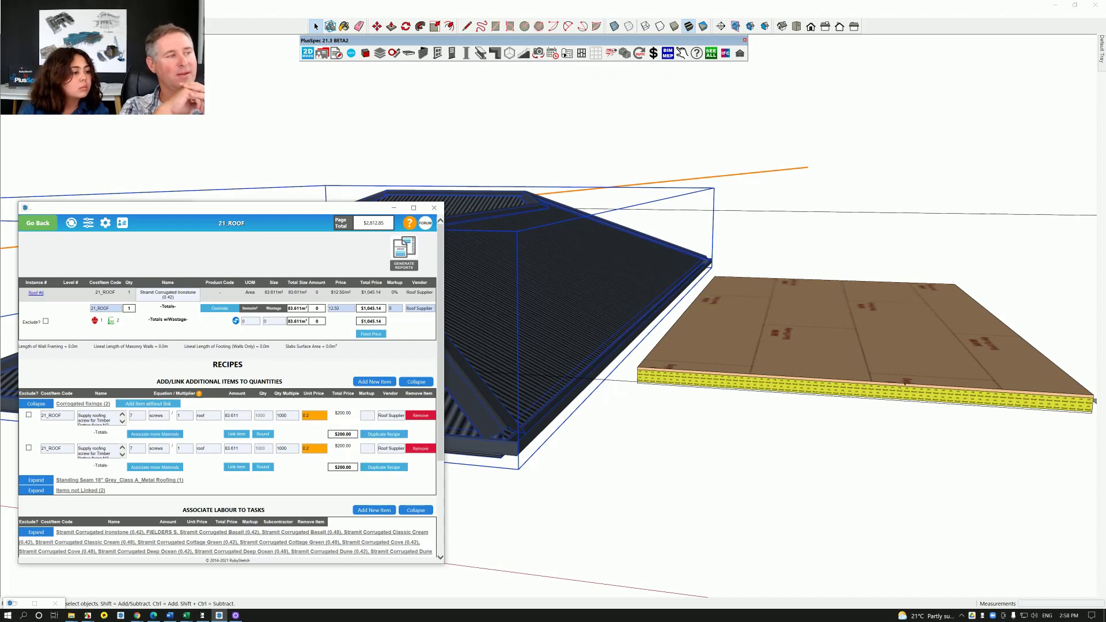
pyautogui.click(78, 450)
pyautogui.write('High ')
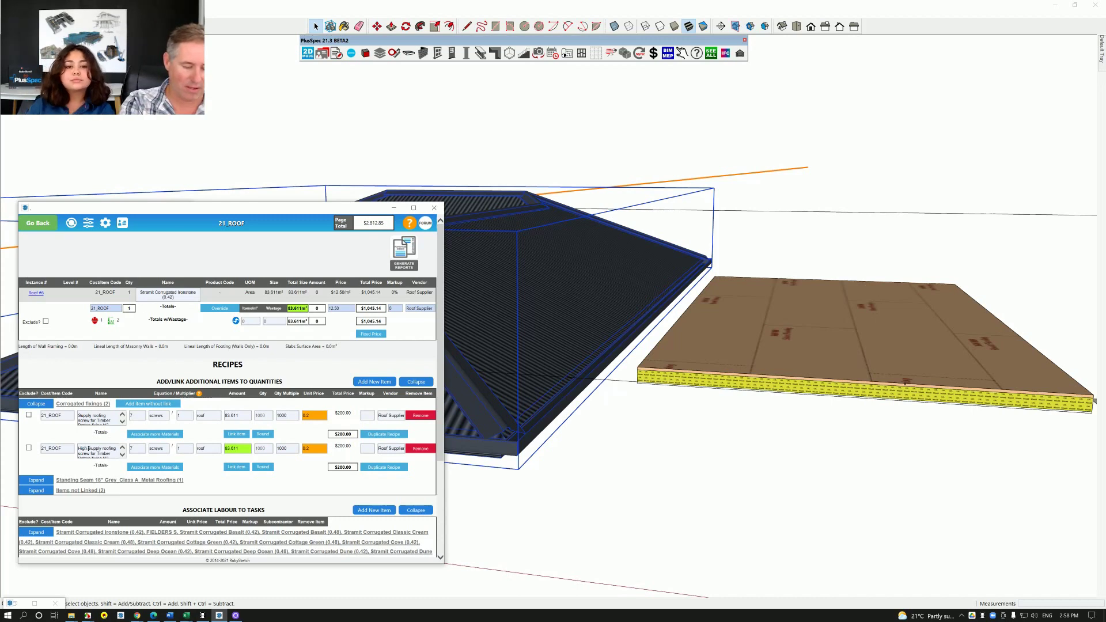
pyautogui.write('Wind Are')
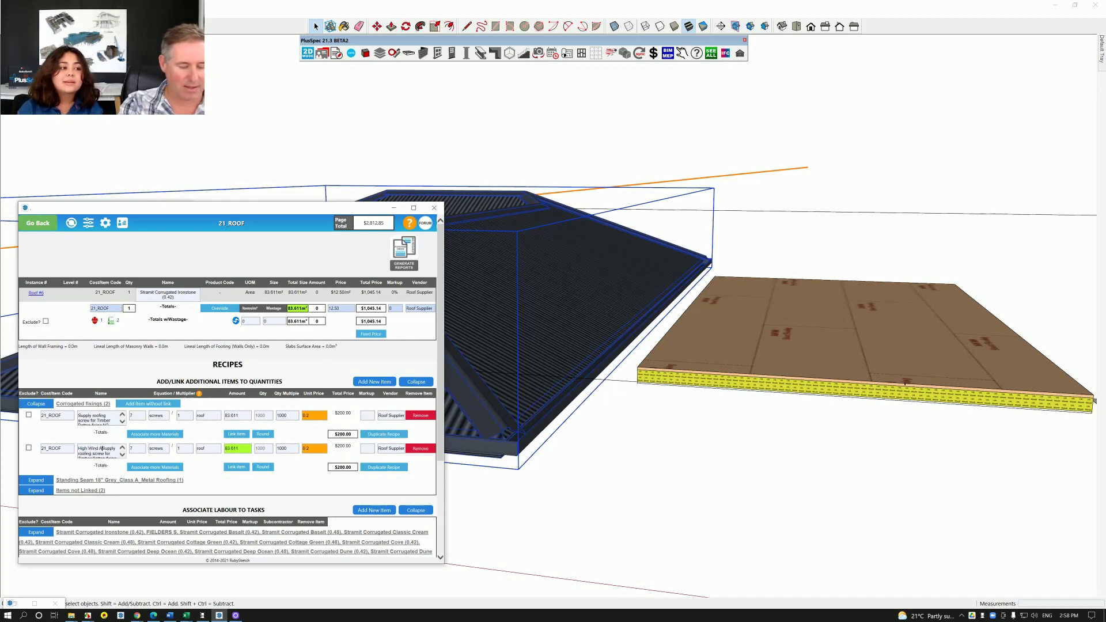
pyautogui.write('a')
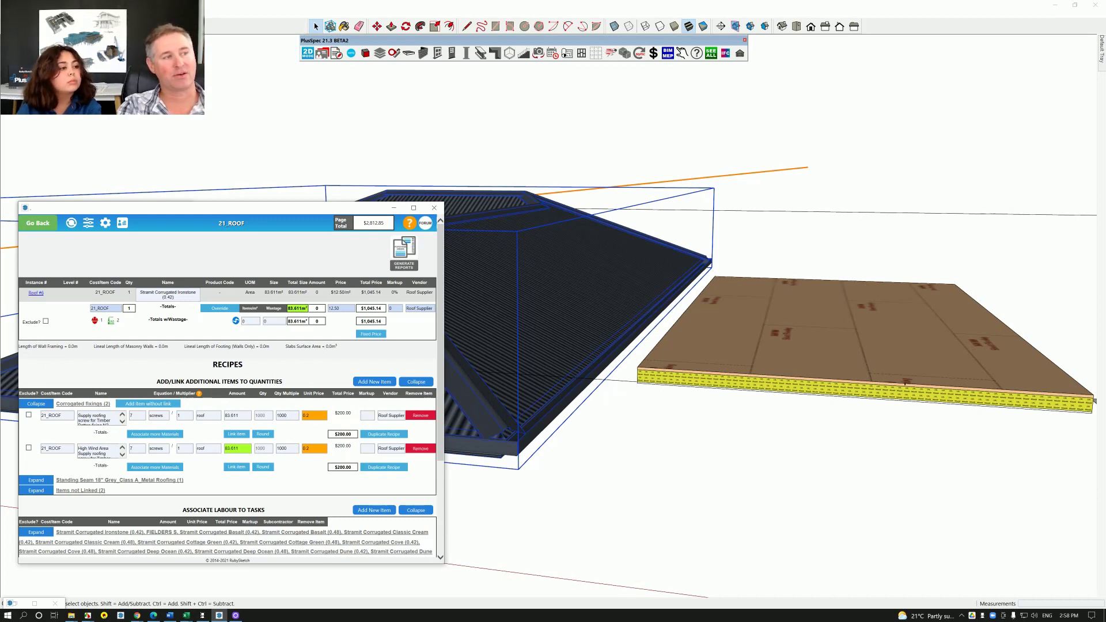
# Link the High Wind Area screw recipe to the 83.611 m² roof area
pyautogui.click(228, 468)
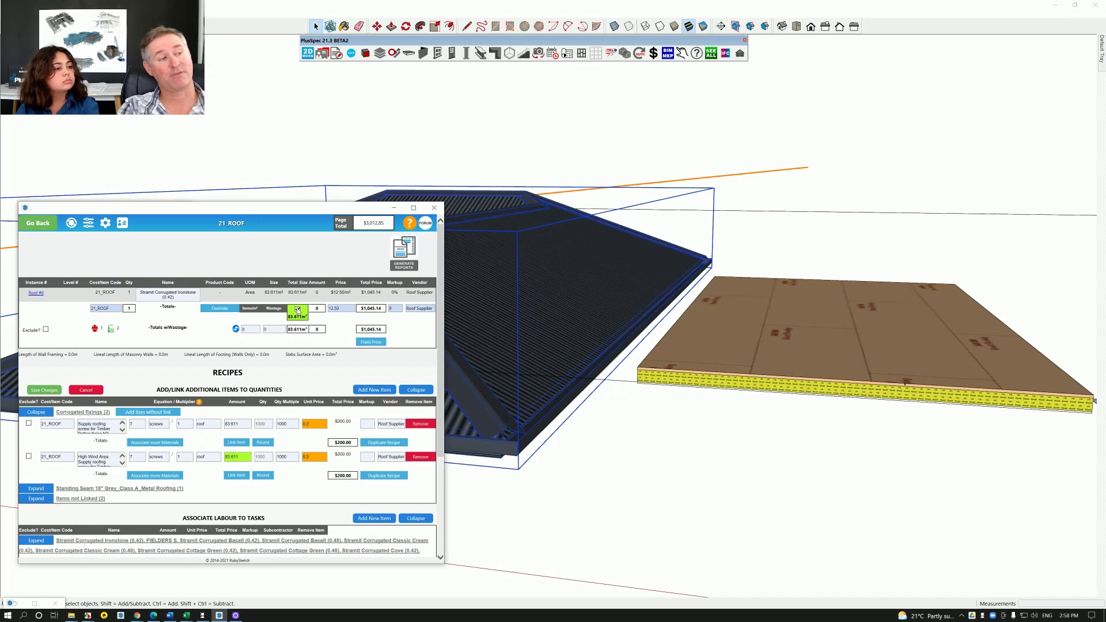
pyautogui.click(298, 310)
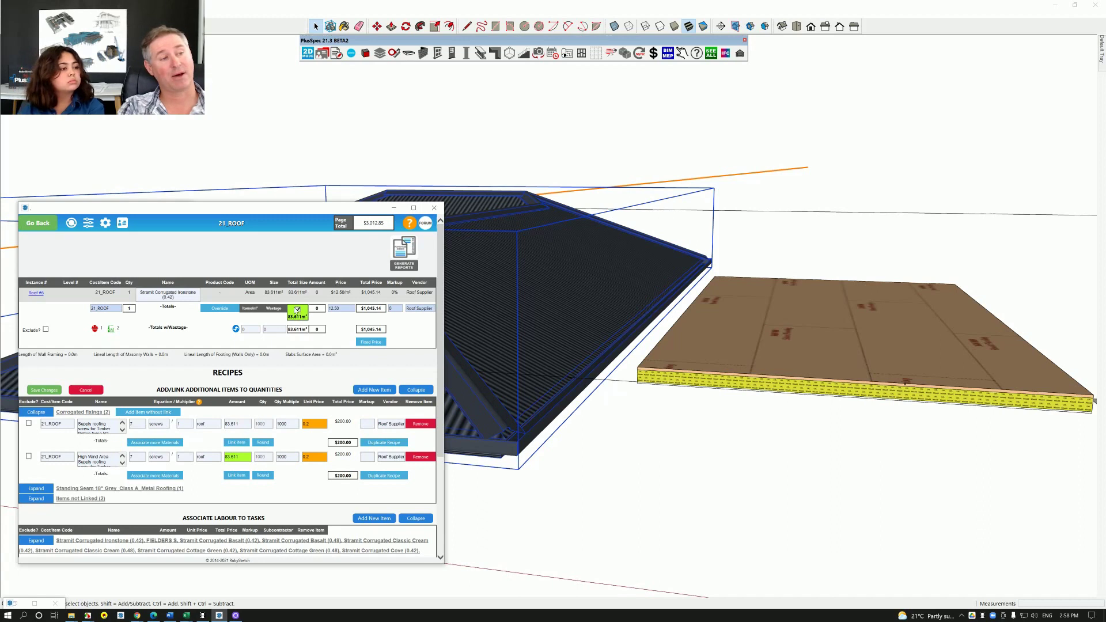
# Add and link a roof labour task named 'Install extra screws for high wind area'
pyautogui.click(369, 518)
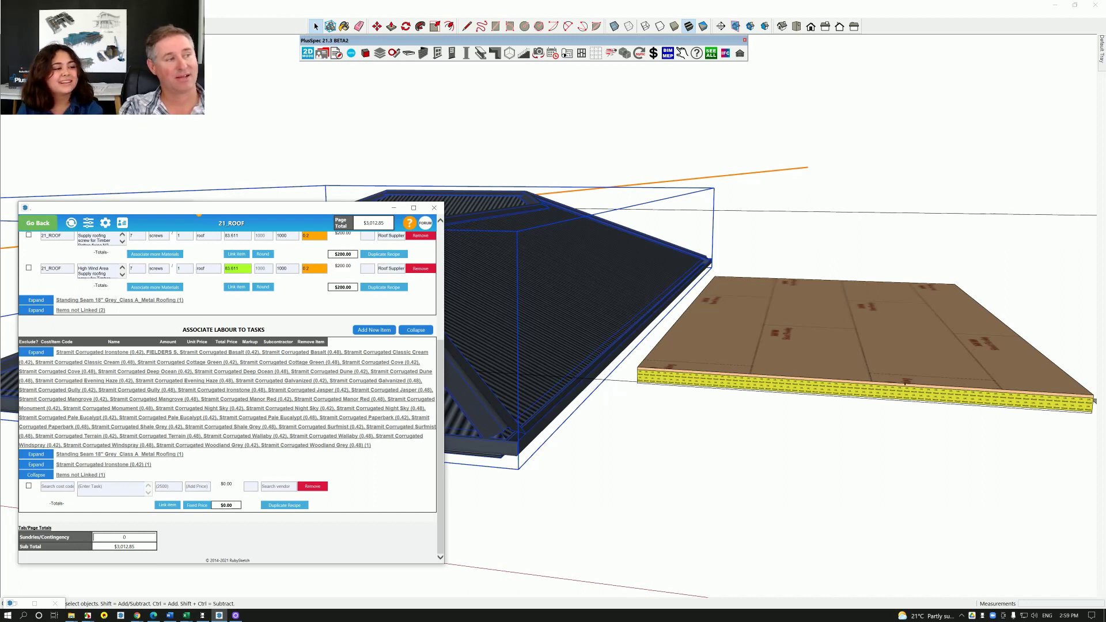
pyautogui.click(92, 487)
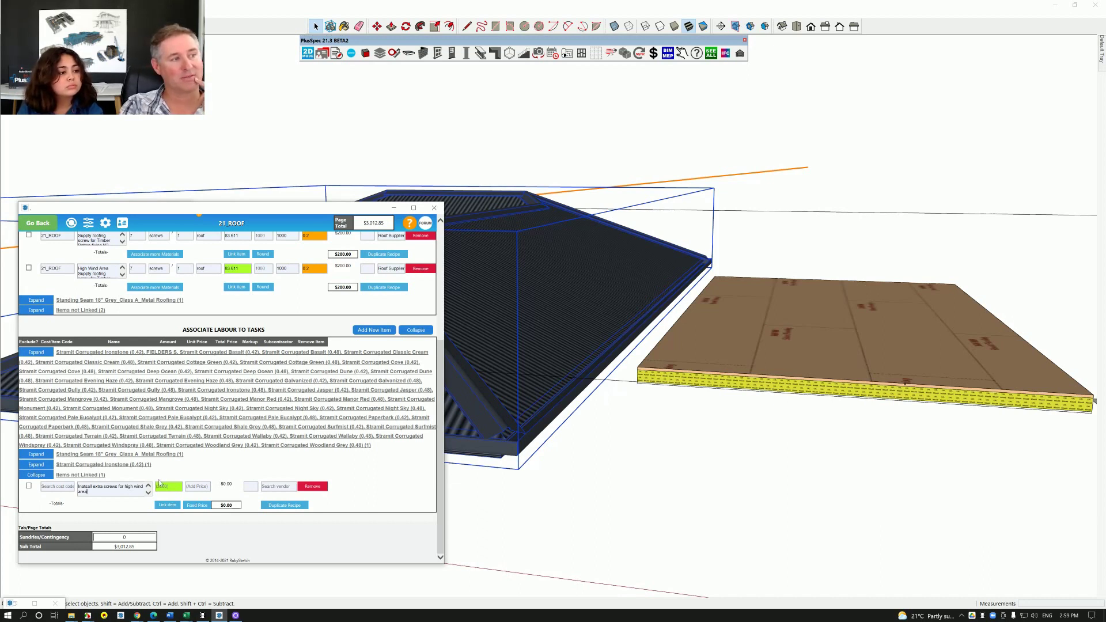
pyautogui.click(167, 505)
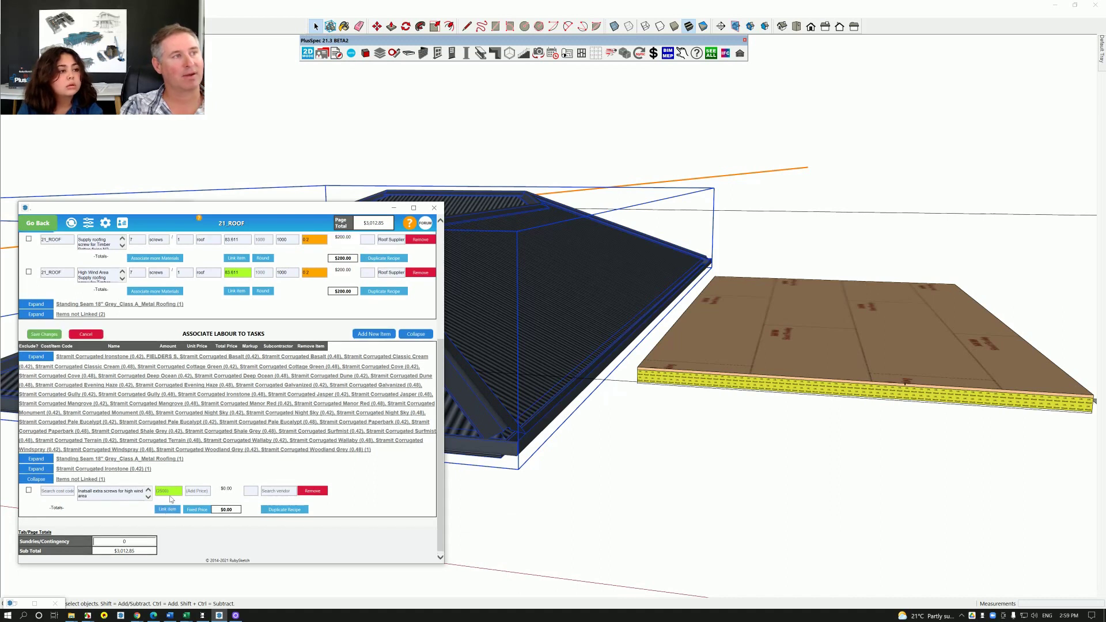
pyautogui.scroll(3, 234, 344)
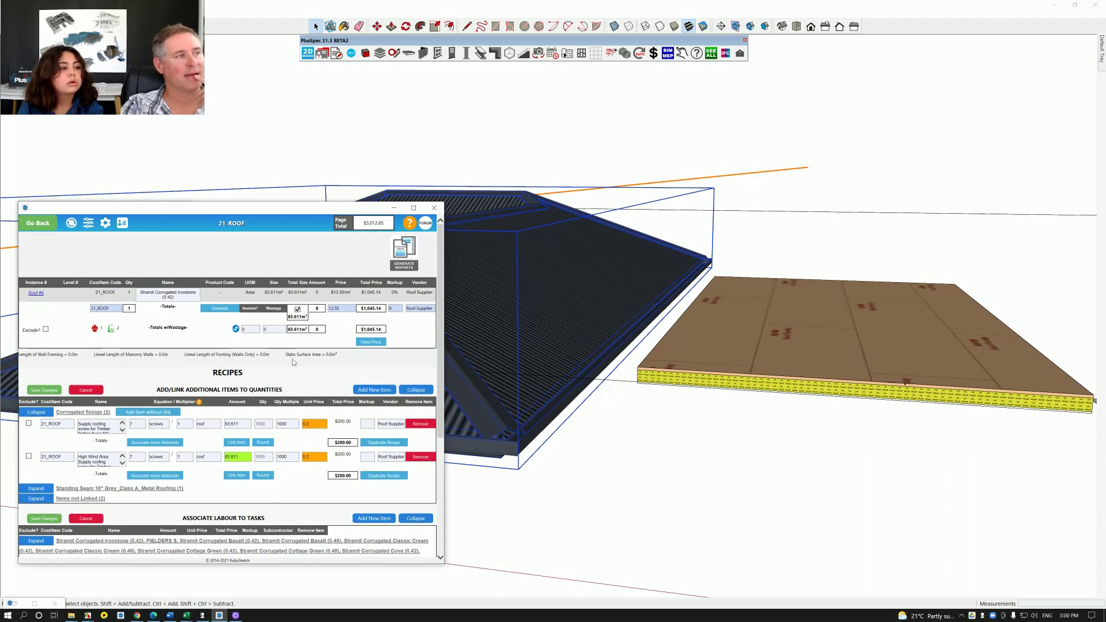
pyautogui.scroll(-3, 280, 373)
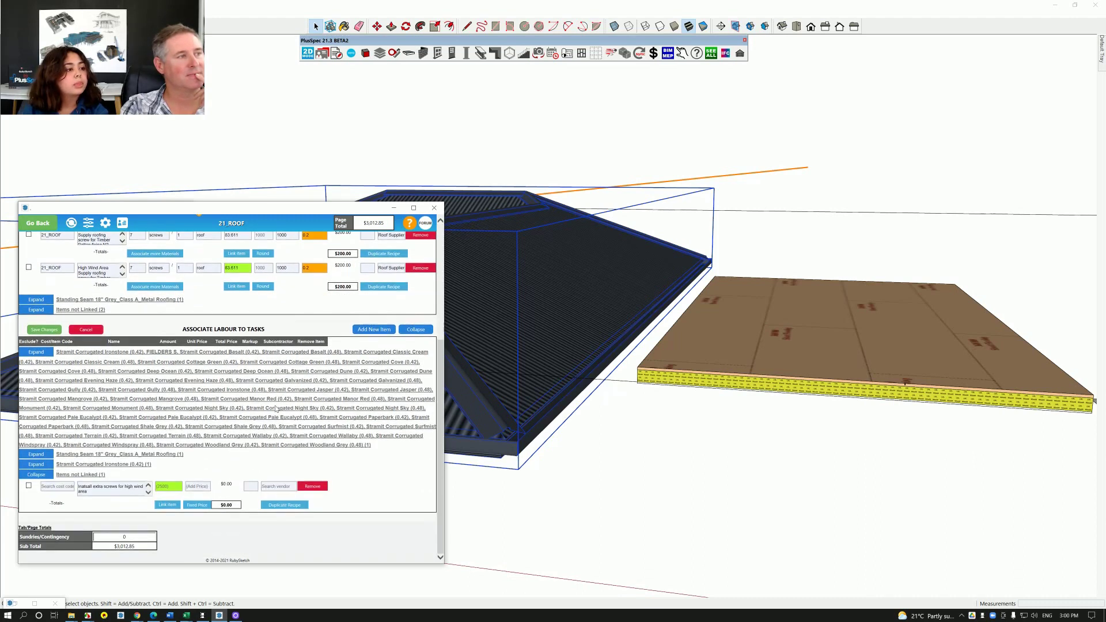
# Save the roof costing changes without applying the recipe to similar items
pyautogui.click(44, 331)
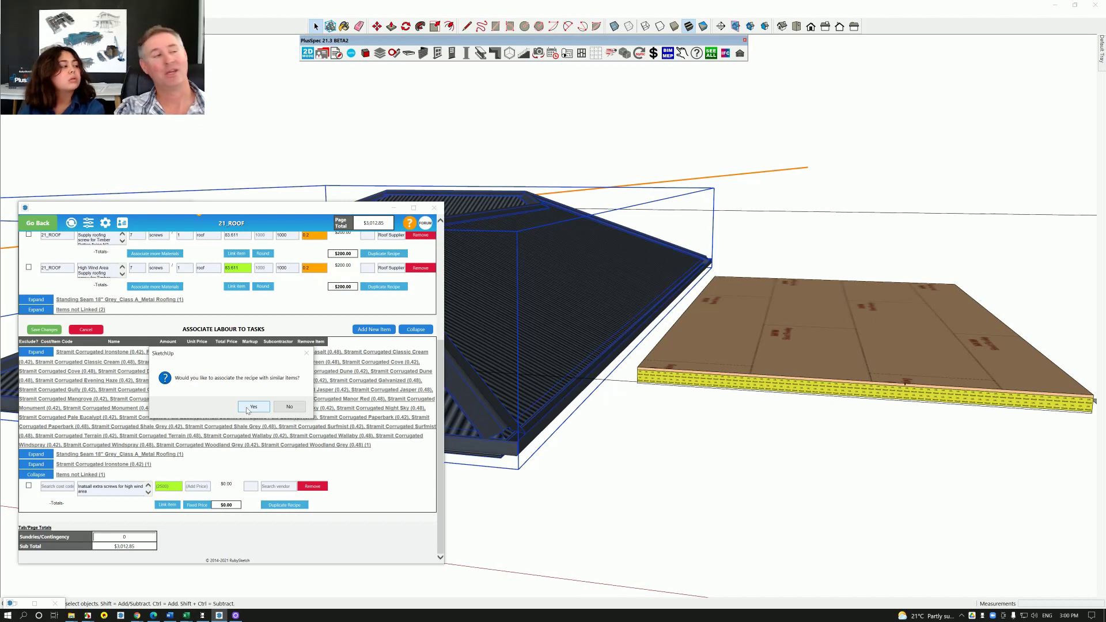
pyautogui.click(289, 408)
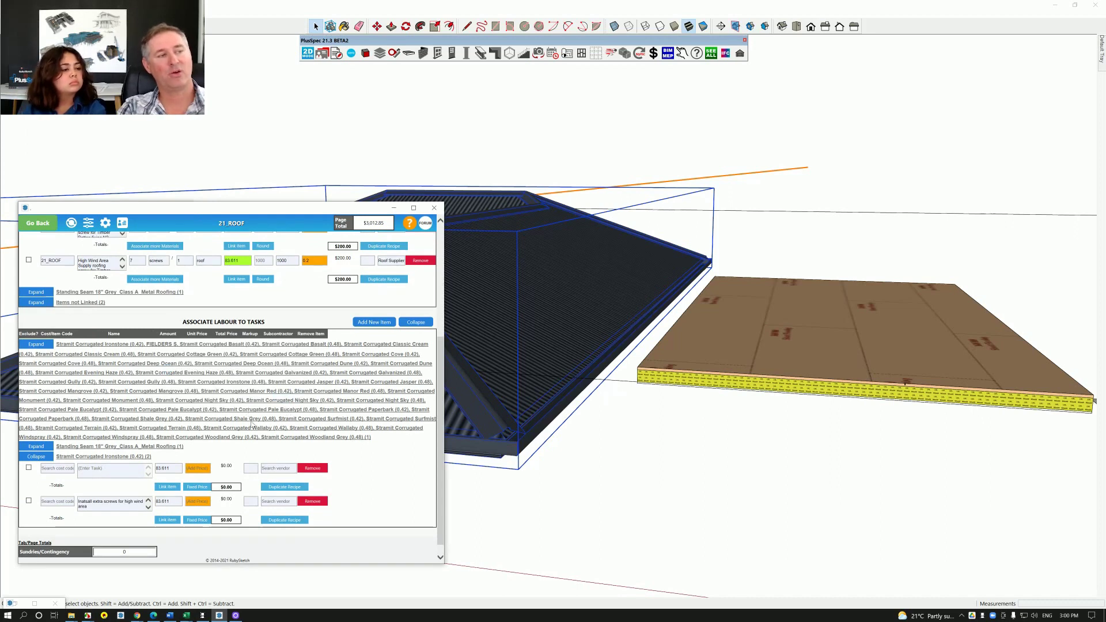
# Set Roof Carpenter as the vendor for the extra-screws labour line
pyautogui.scroll(-1, 251, 424)
pyautogui.click(277, 487)
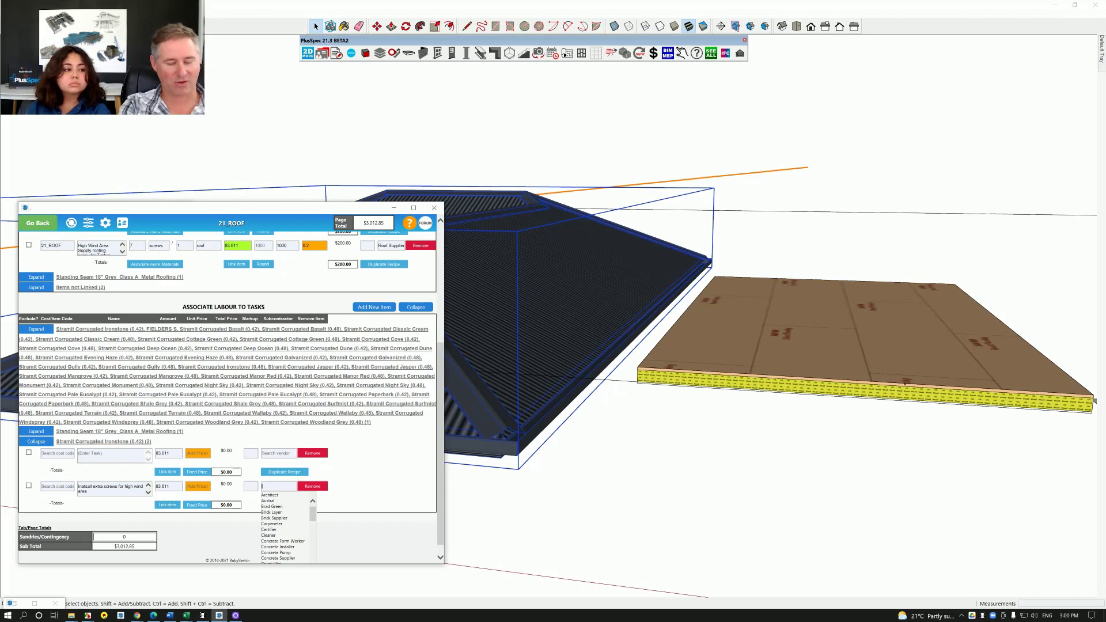
pyautogui.write('roo')
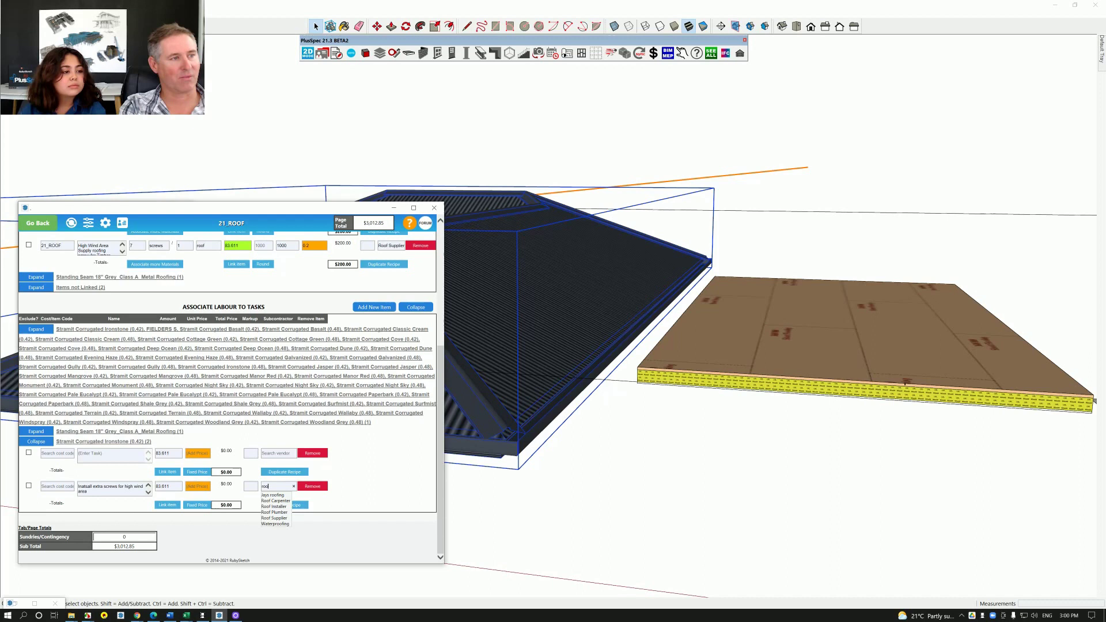
pyautogui.click(275, 501)
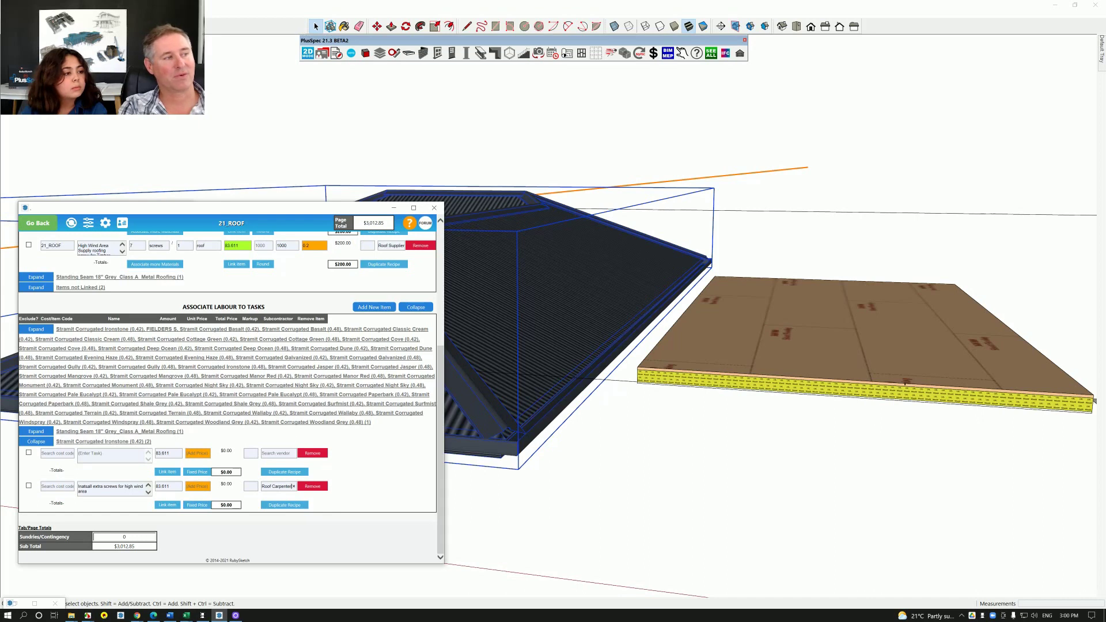
# Set 435 Roofer as the cost code for the extra-screws labour line
pyautogui.click(57, 487)
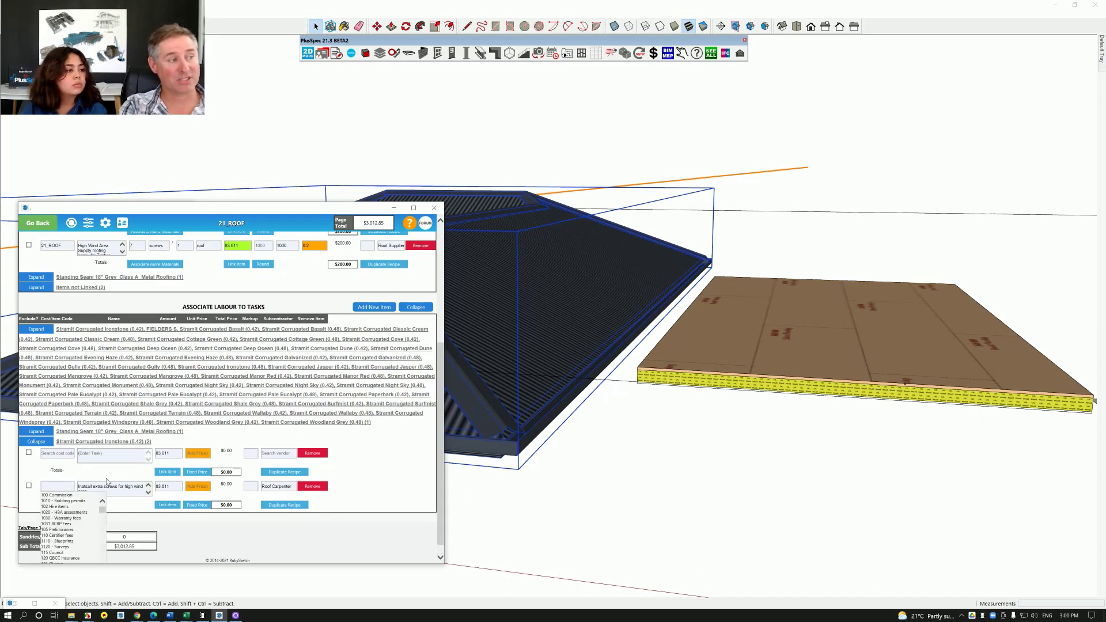
pyautogui.write('ro')
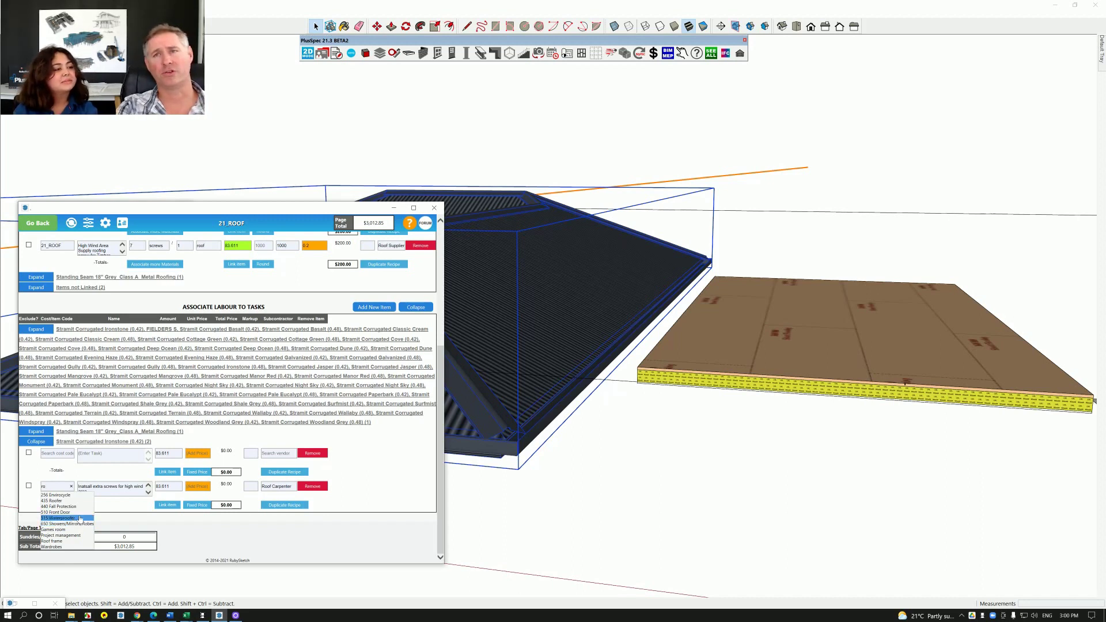
pyautogui.press('Up')
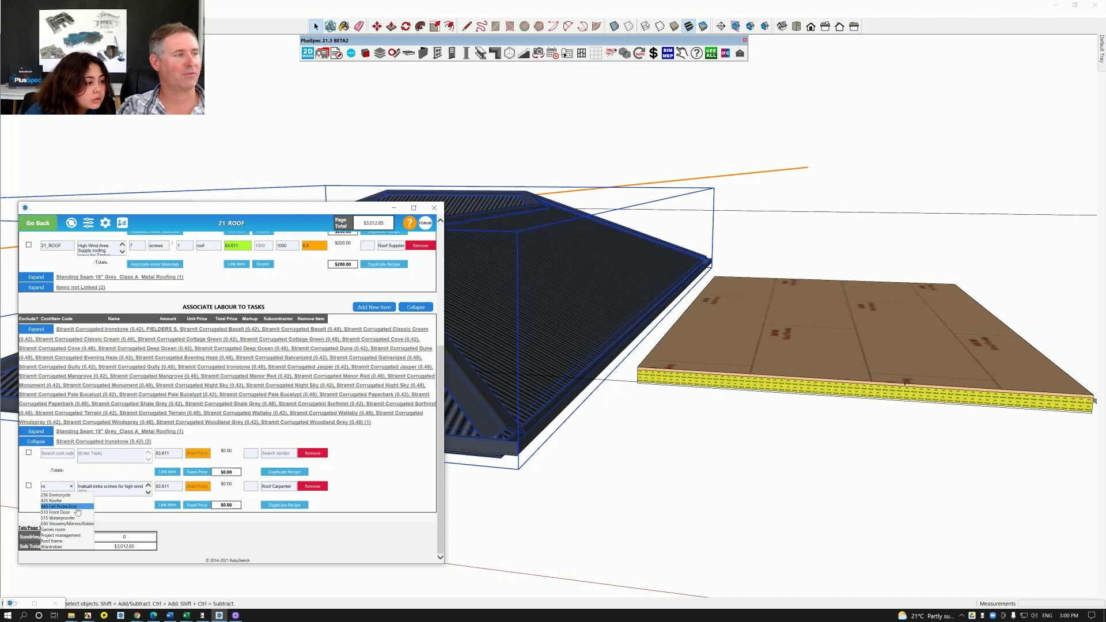
pyautogui.click(74, 501)
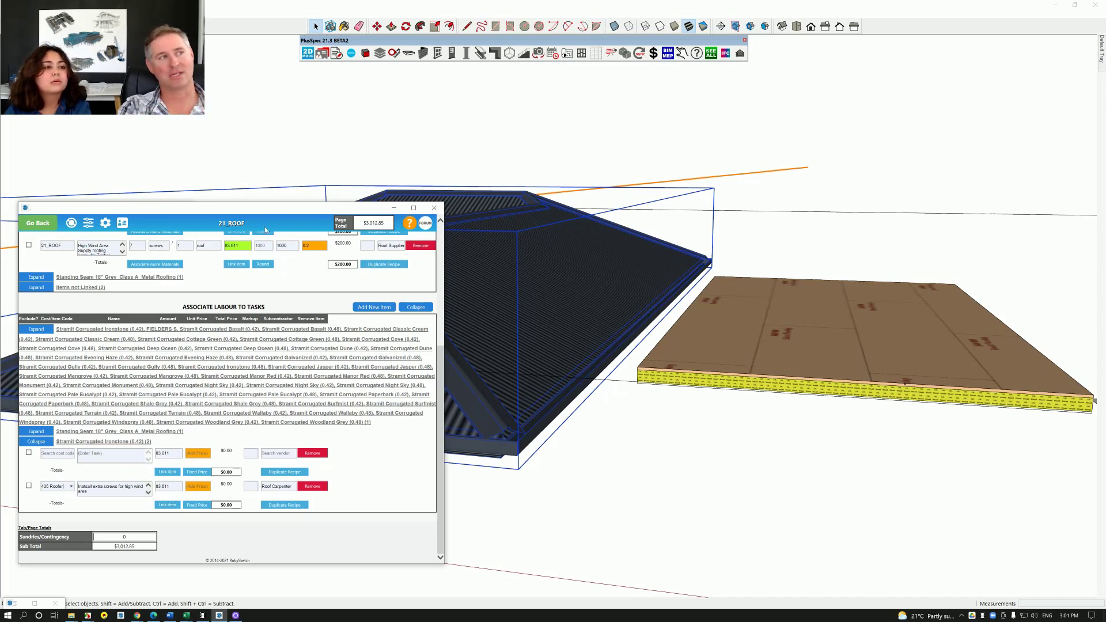
# Close the roof page, leaving geometry hidden, and run a takeoff of the floor slab
pyautogui.click(407, 208)
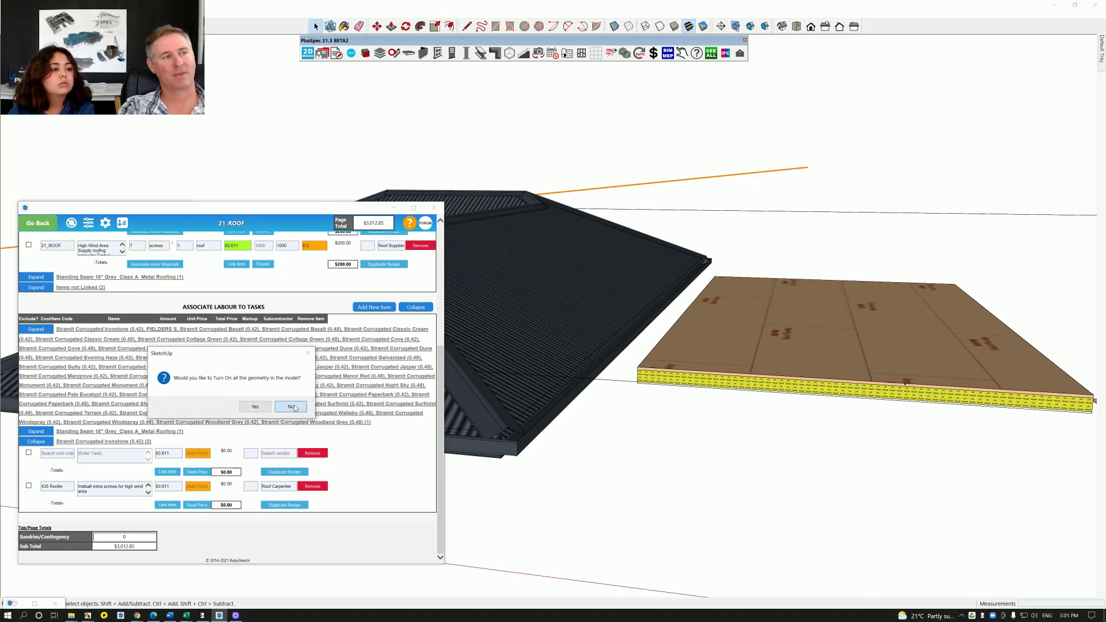
pyautogui.click(295, 409)
pyautogui.rightClick(717, 350)
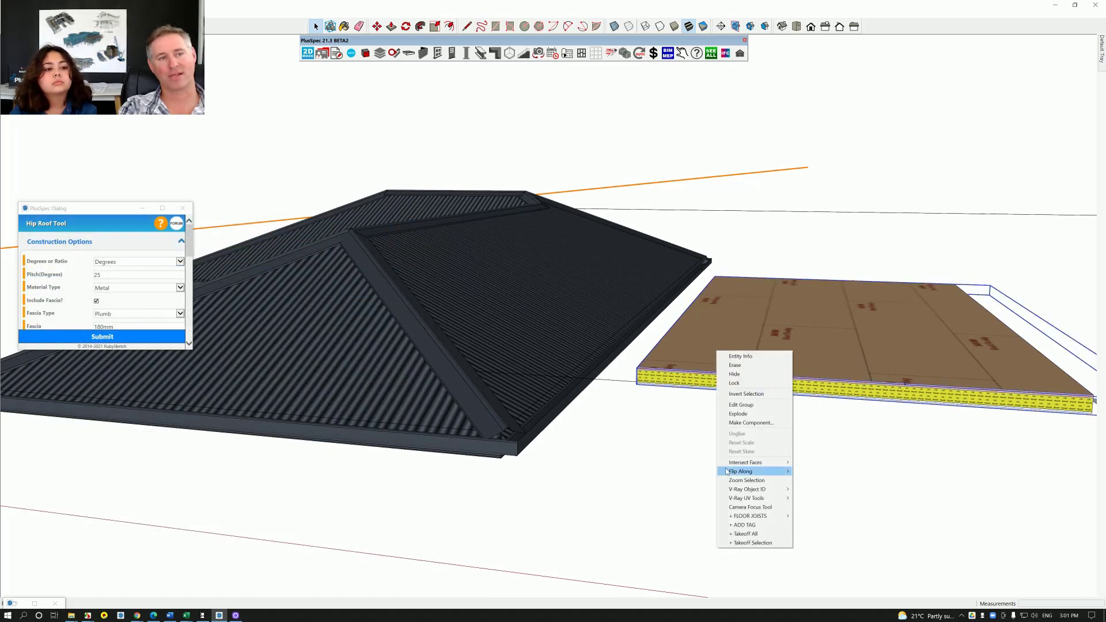
pyautogui.click(779, 544)
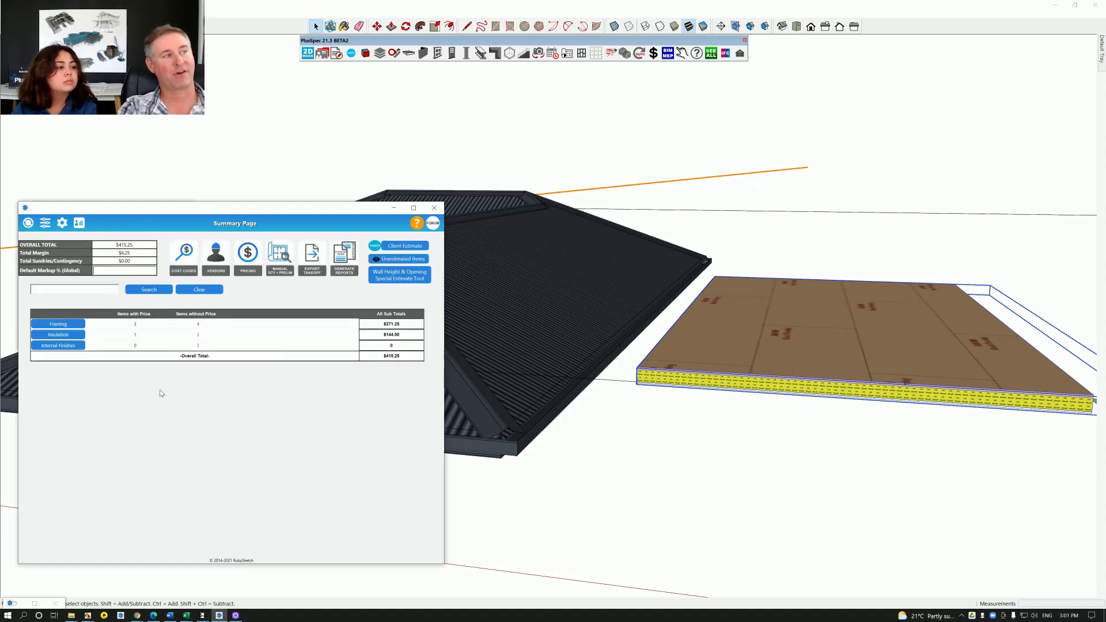
# Open the name and product code override for 3600x800 Sheet Flooring under Framing > 17_FLOORING
pyautogui.click(58, 325)
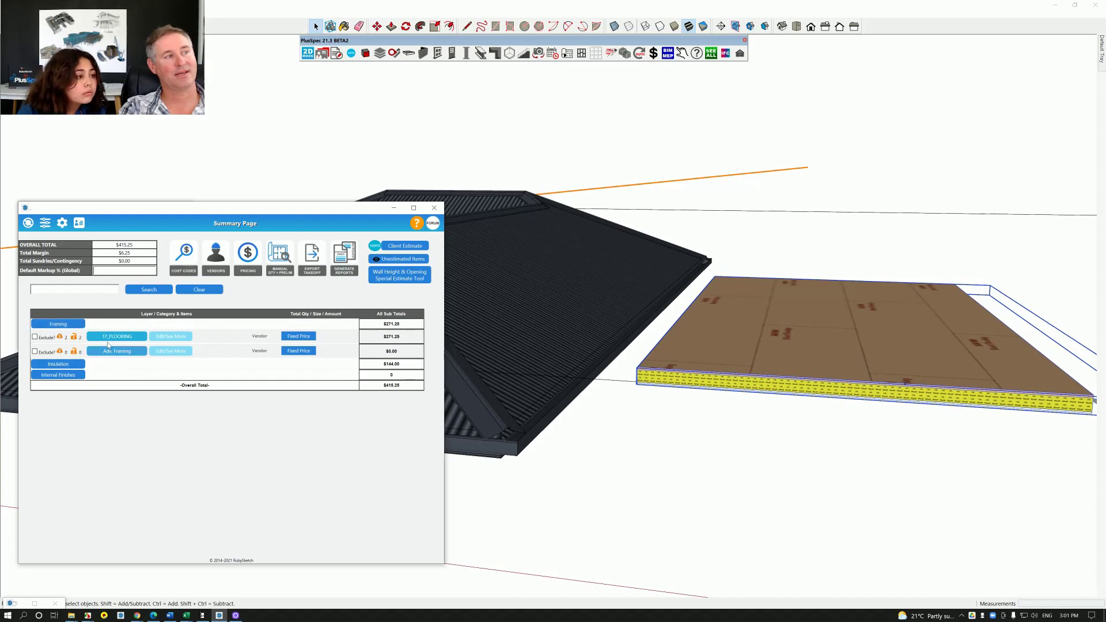
pyautogui.click(167, 337)
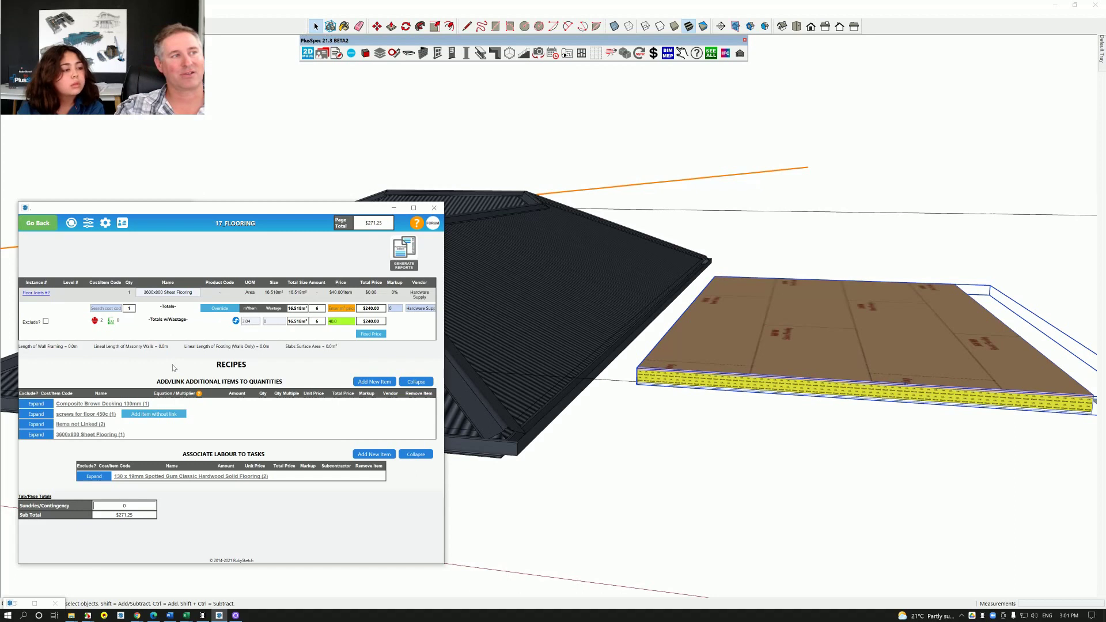
pyautogui.click(188, 294)
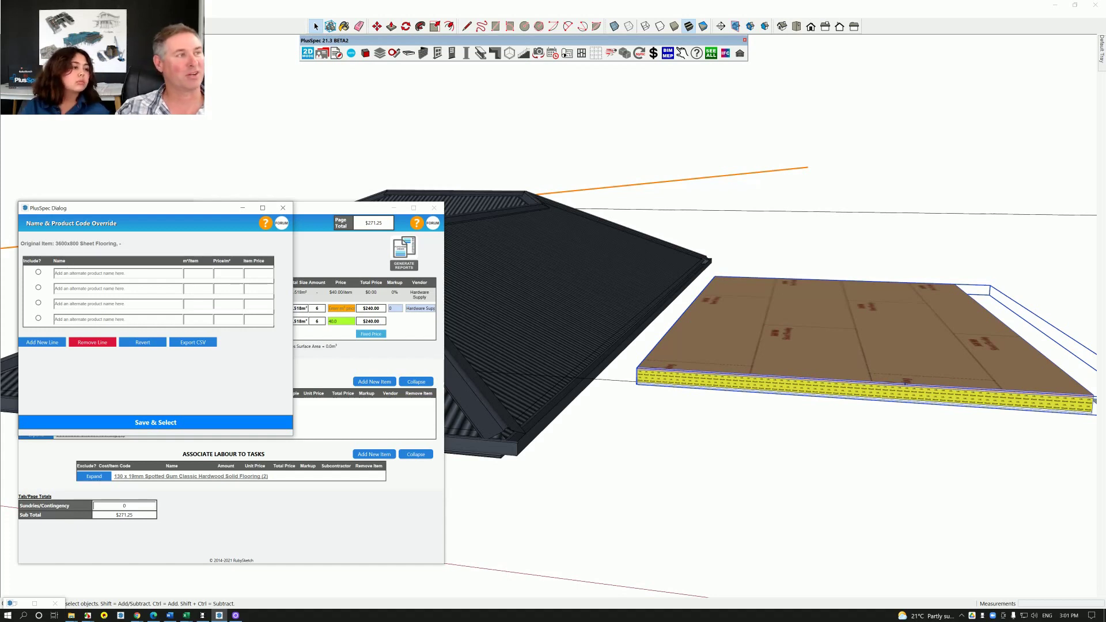
# Enter 3600x900 as the first alternate product name, replacing the autofilled 800
pyautogui.click(55, 274)
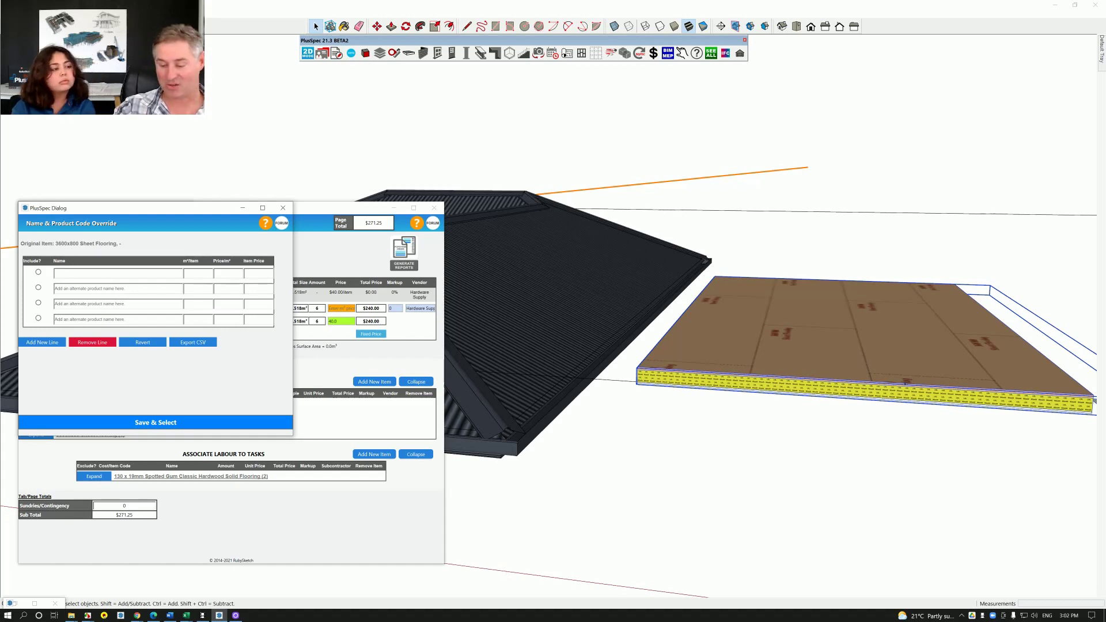
pyautogui.write('3600x800')
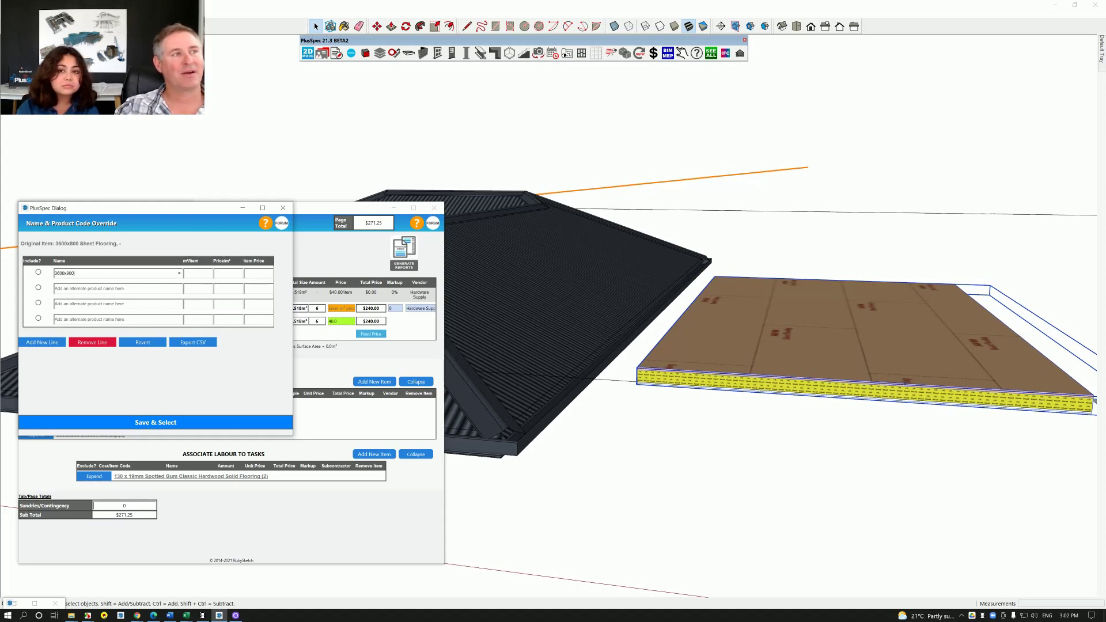
pyautogui.press('BackSpace')
pyautogui.press('BackSpace')
pyautogui.press('BackSpace')
pyautogui.write('900')
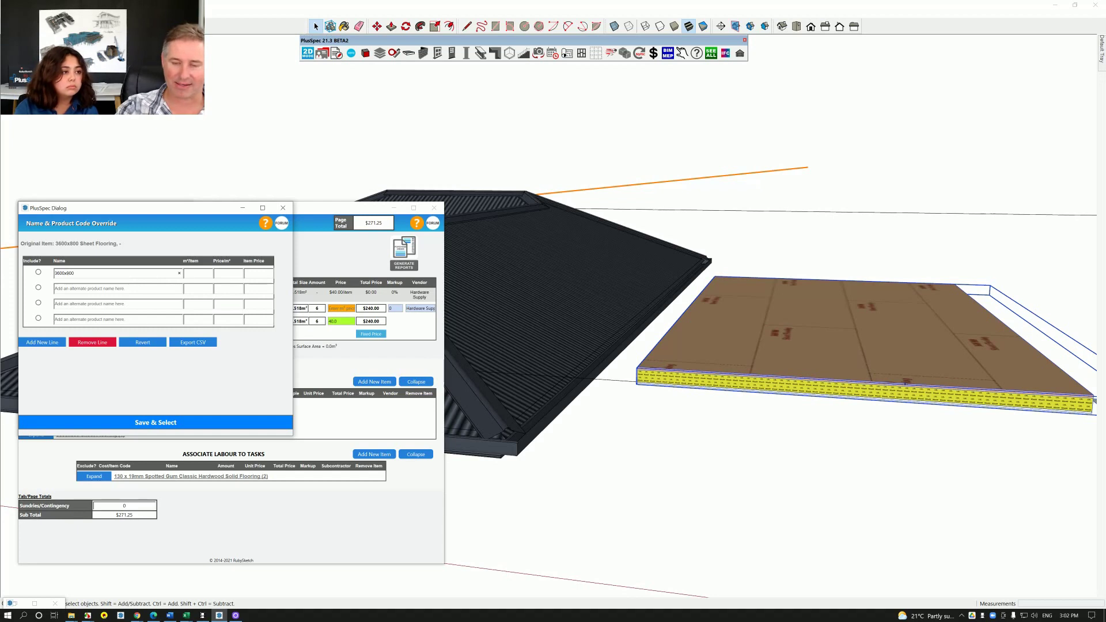
# Calculate the sheet area 3.6 × 0.9 = 3.24 in Calculator for the m²/item field
pyautogui.press('XF86Calculator')
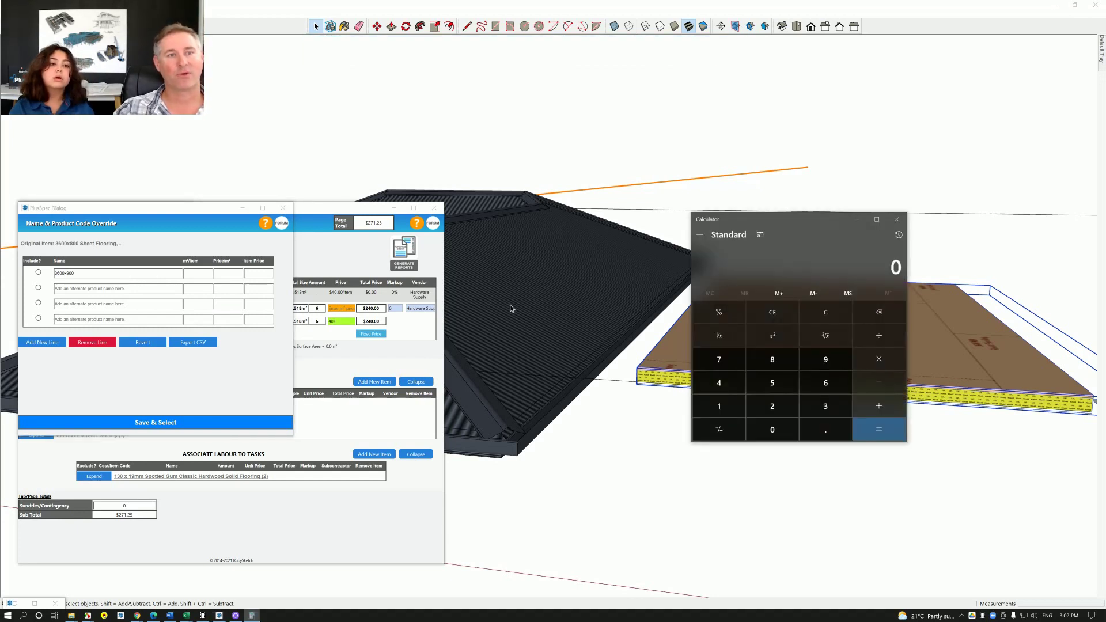
pyautogui.click(829, 410)
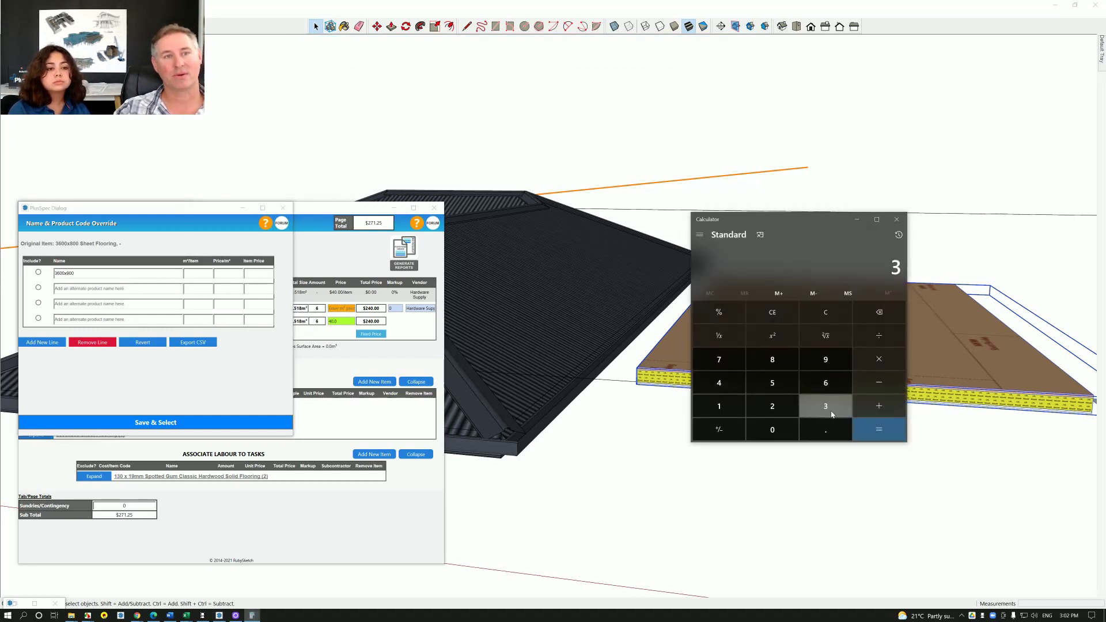
pyautogui.click(827, 430)
pyautogui.click(826, 383)
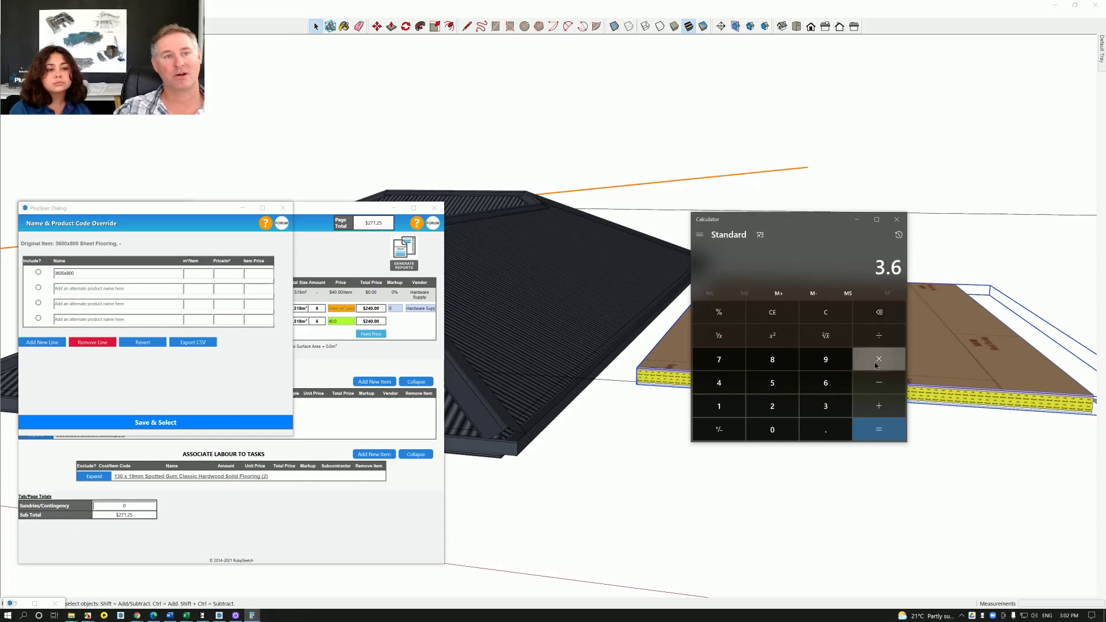
pyautogui.click(876, 364)
pyautogui.click(836, 423)
pyautogui.click(833, 364)
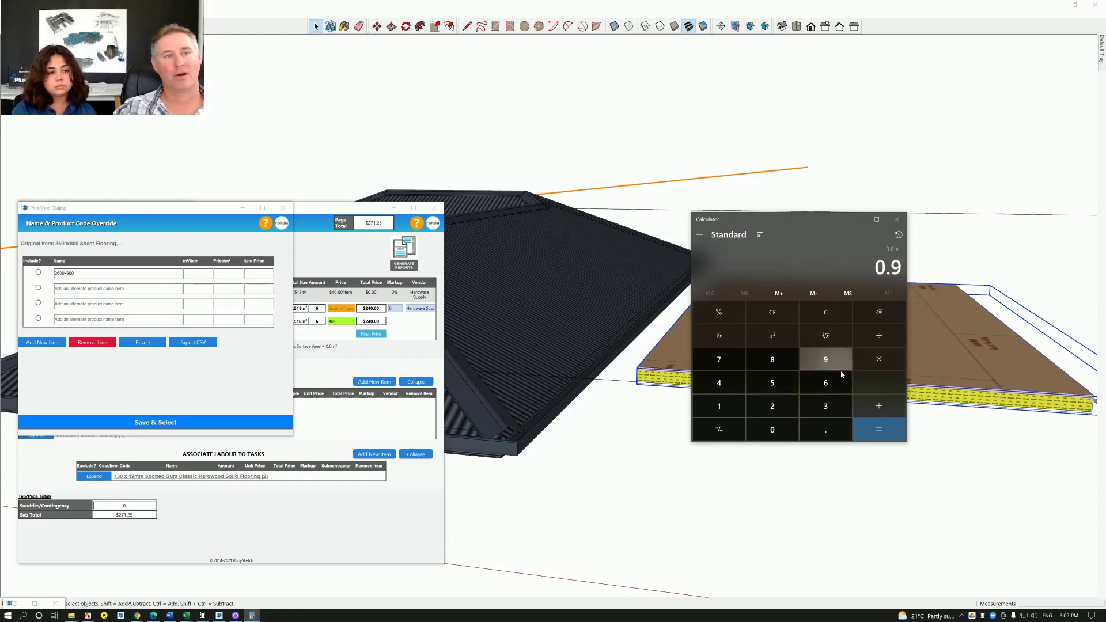
pyautogui.click(880, 432)
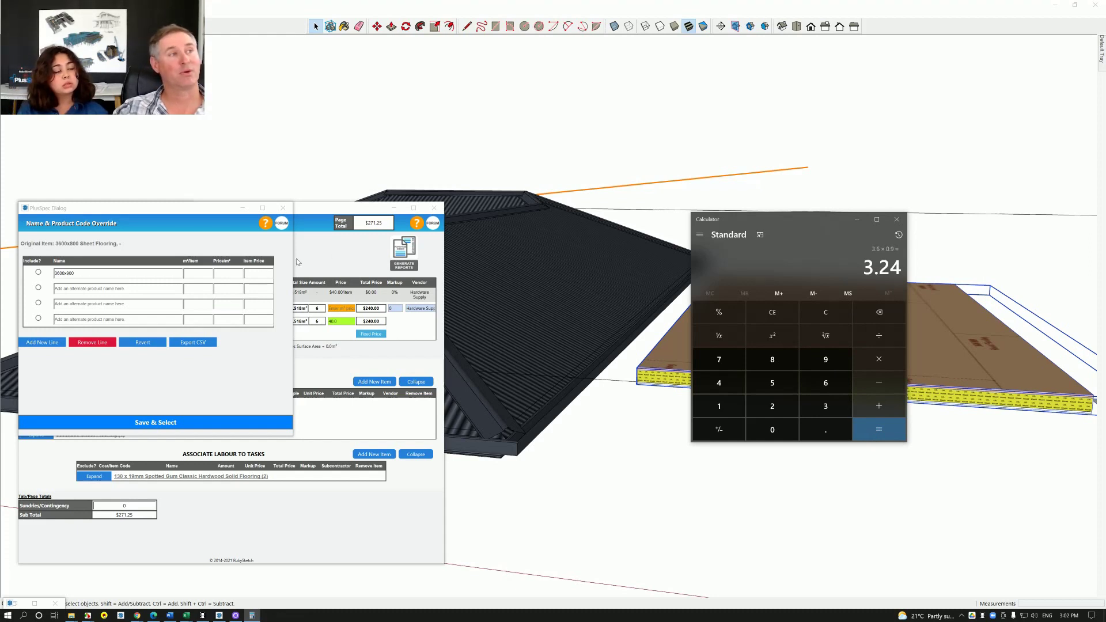
pyautogui.click(185, 273)
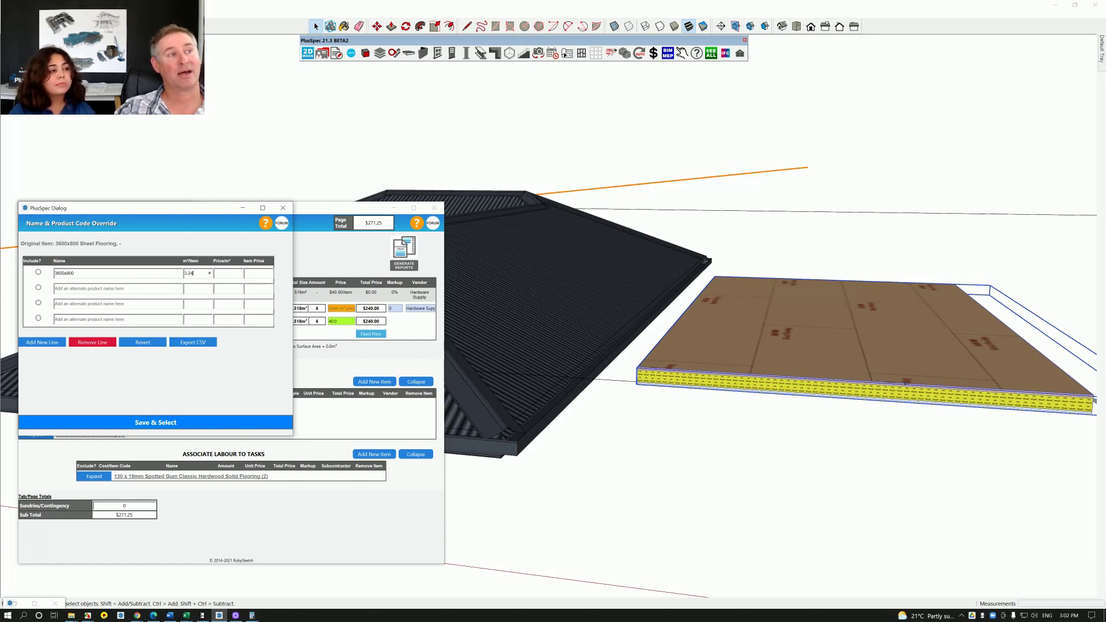
# Price the 3600x800 sheet at $50 each and save the override for all models
pyautogui.click(253, 273)
pyautogui.write('50')
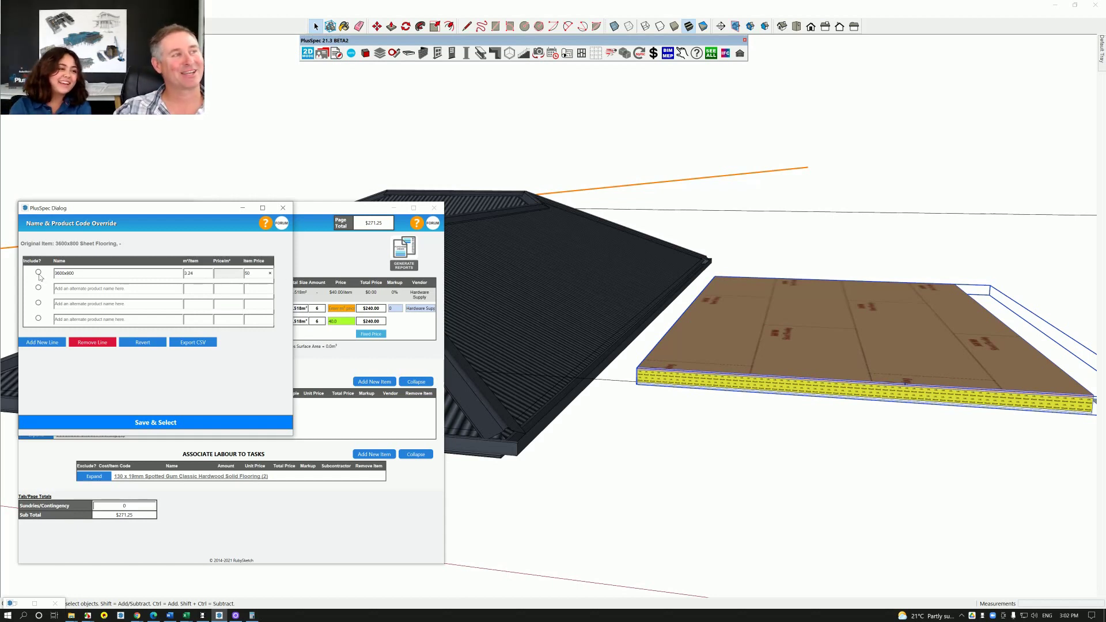
pyautogui.click(152, 424)
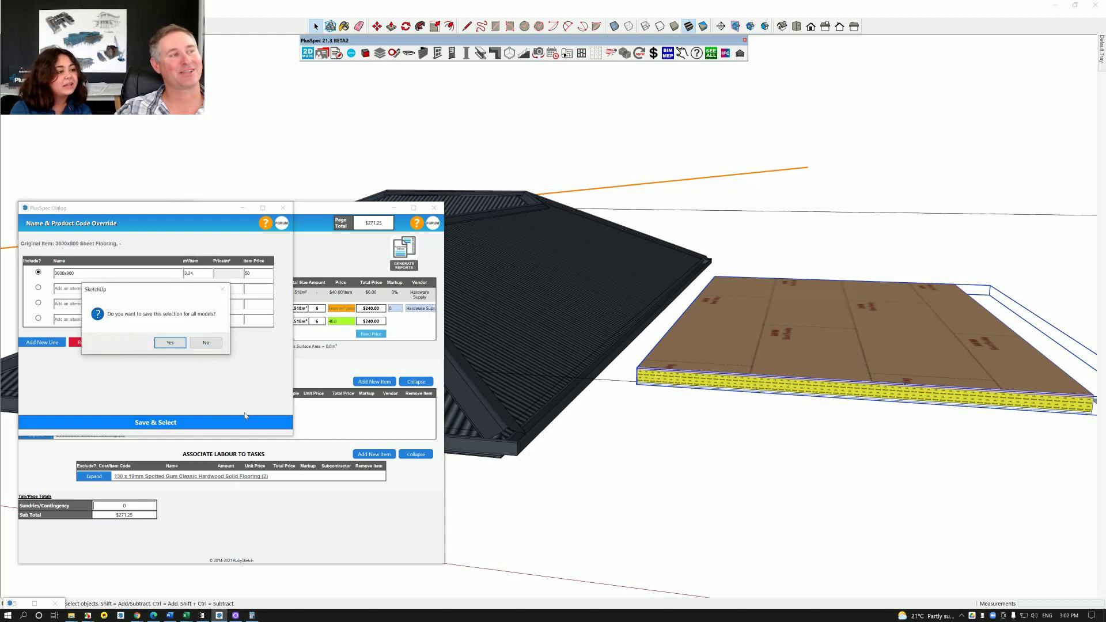
pyautogui.click(182, 346)
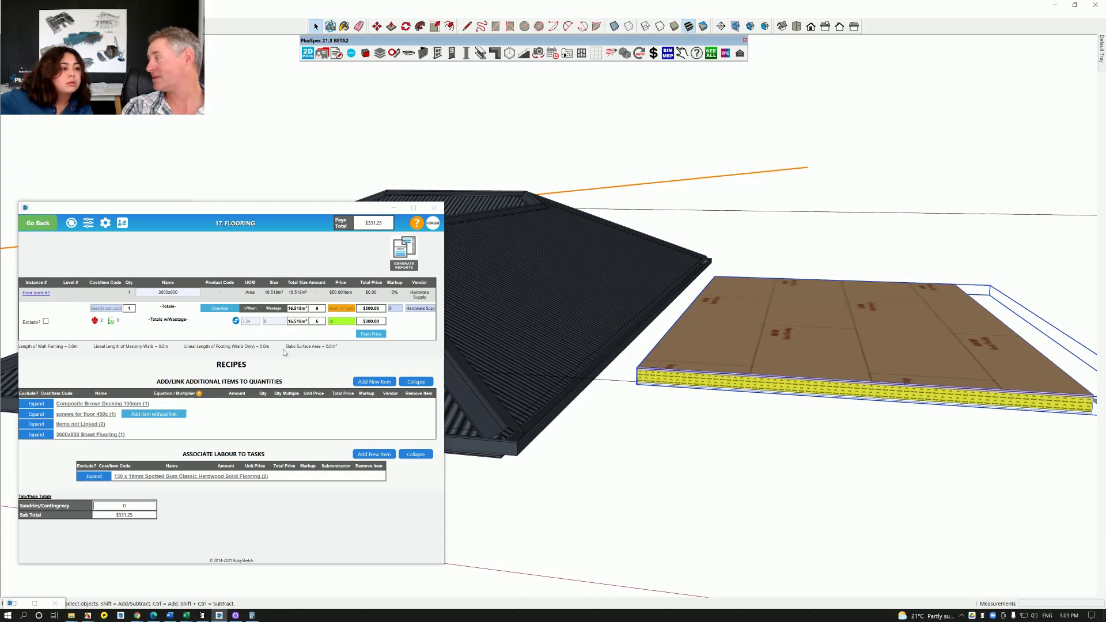
# Add a new unlinked recipe line named '8g Screws for 36x90'
pyautogui.click(372, 382)
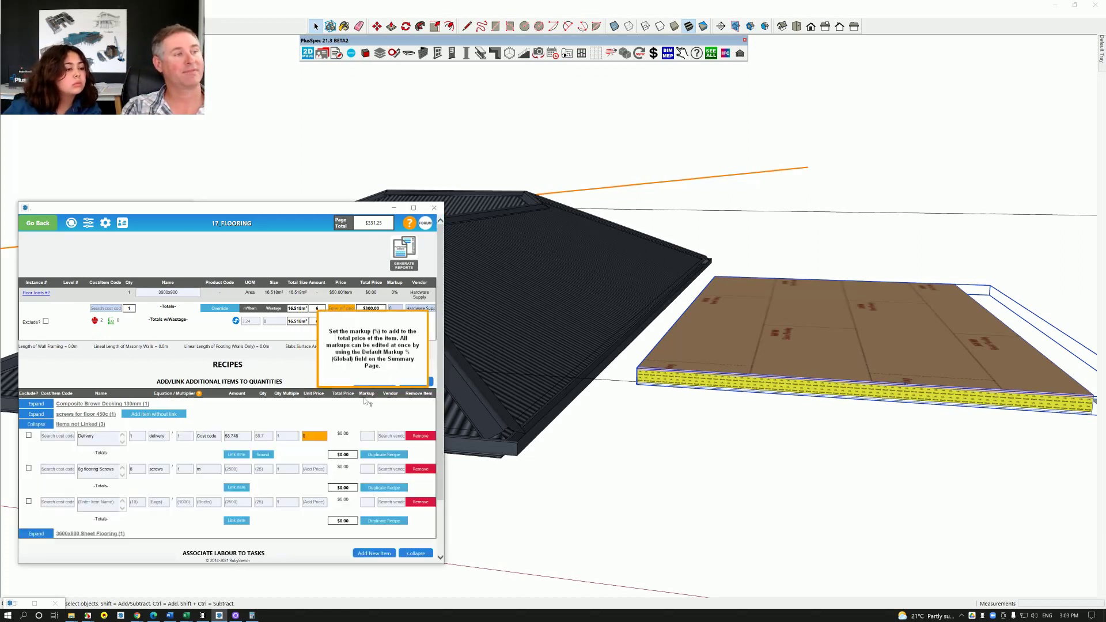
pyautogui.scroll(-1, 192, 455)
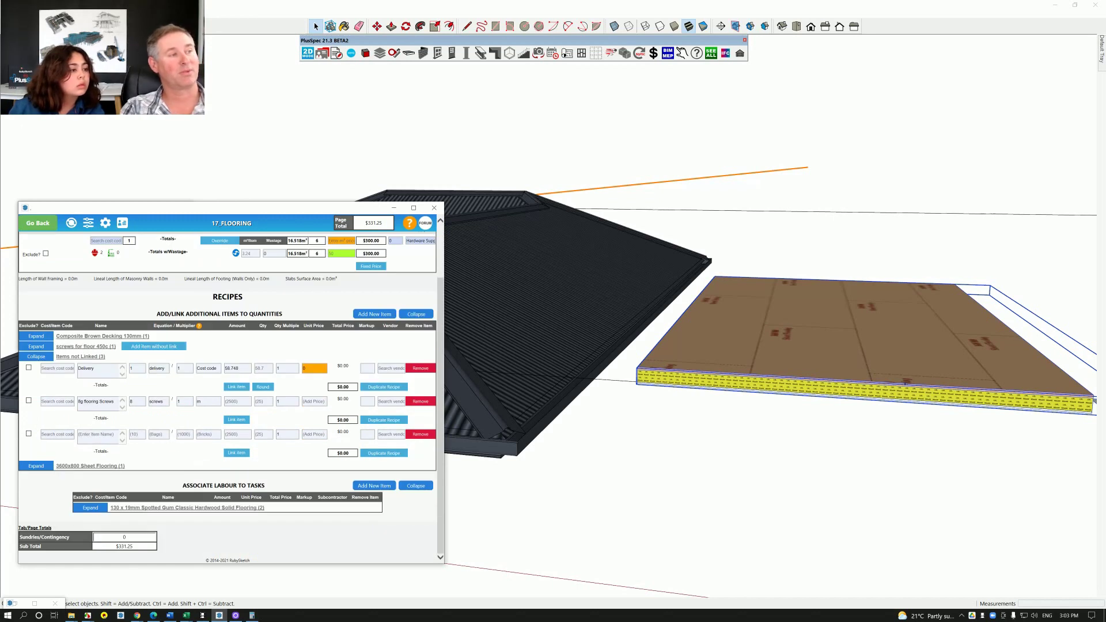
pyautogui.click(96, 434)
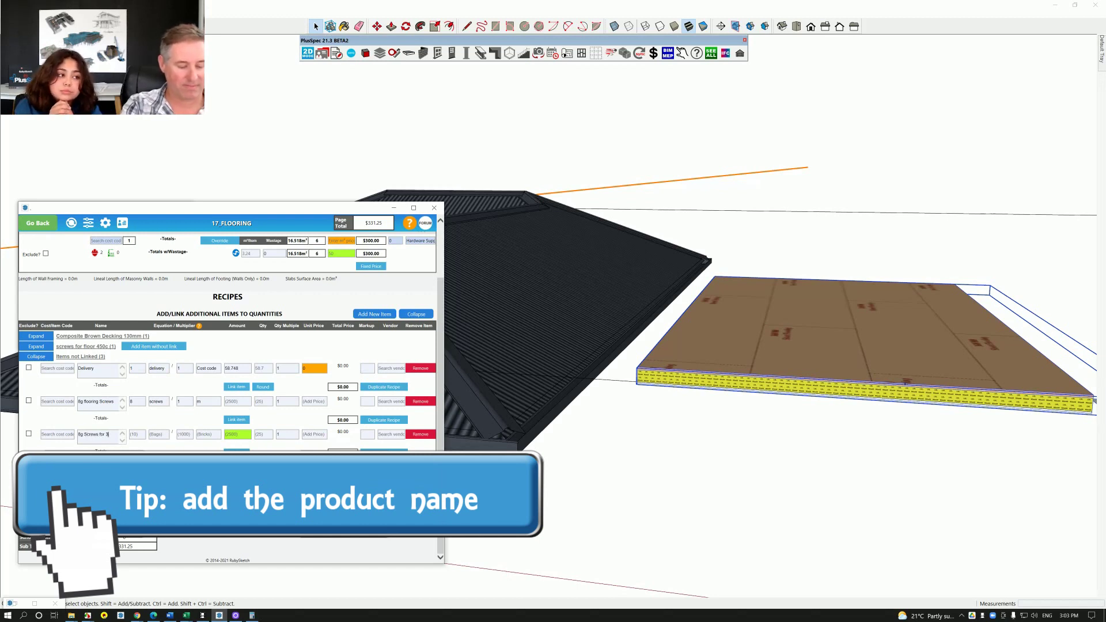
pyautogui.write('8g Screws for 36')
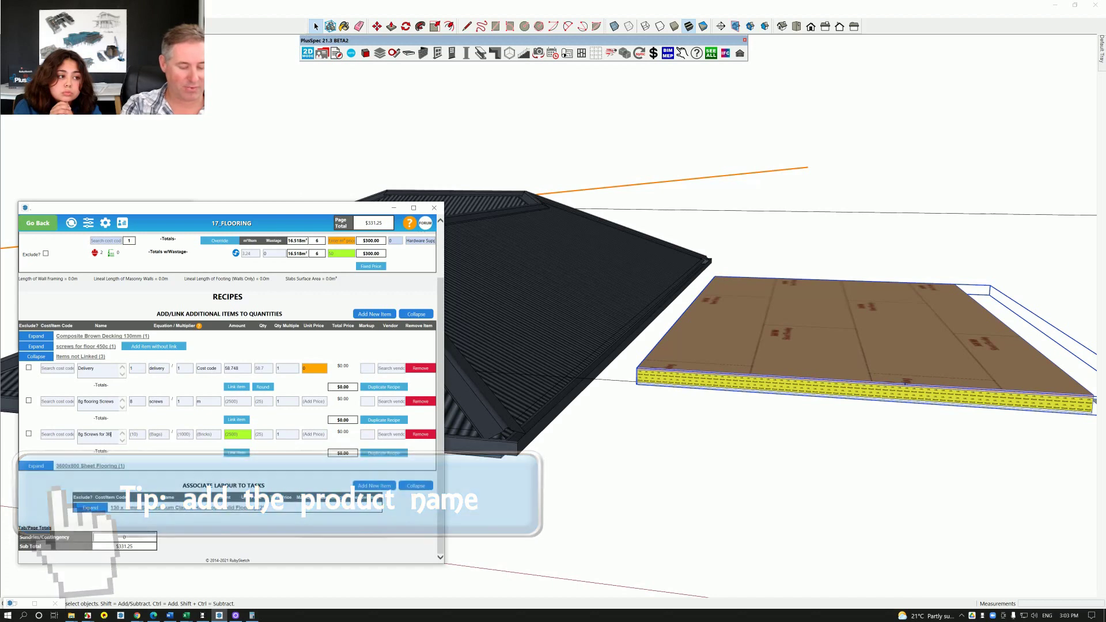
pyautogui.write('x90')
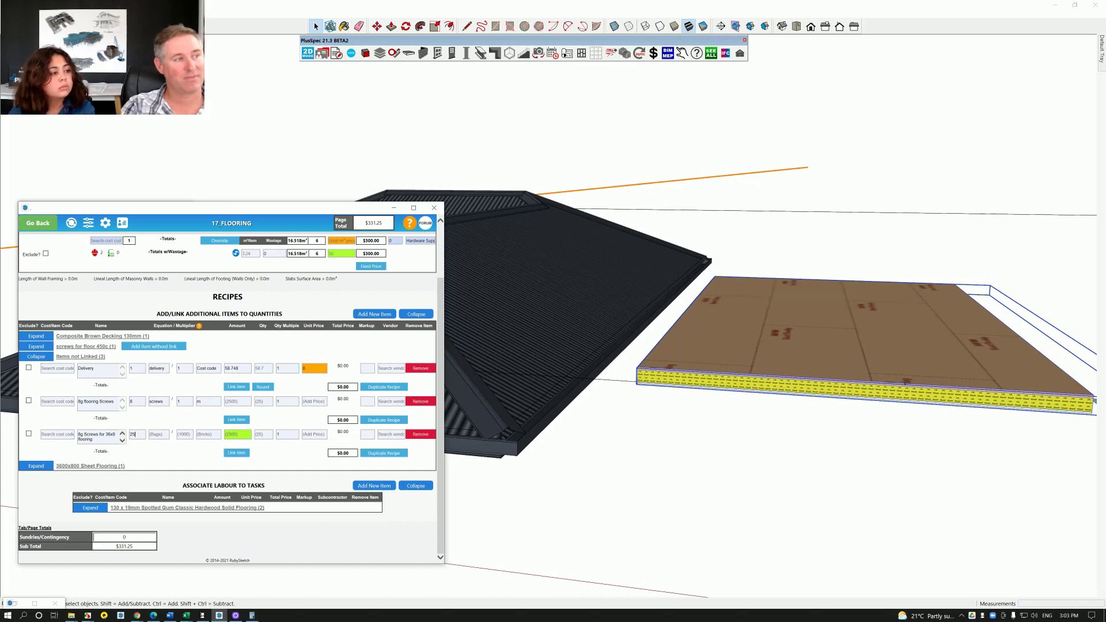
# Set the screw line to 25 screws per 1 sheet and begin linking it
pyautogui.press('Tab')
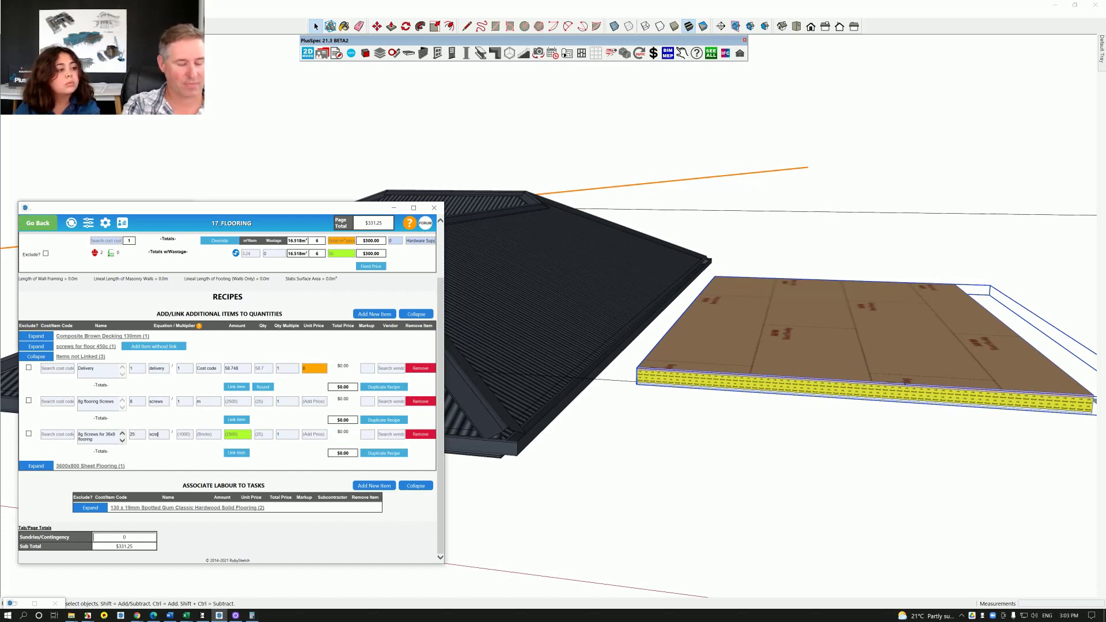
pyautogui.click(183, 434)
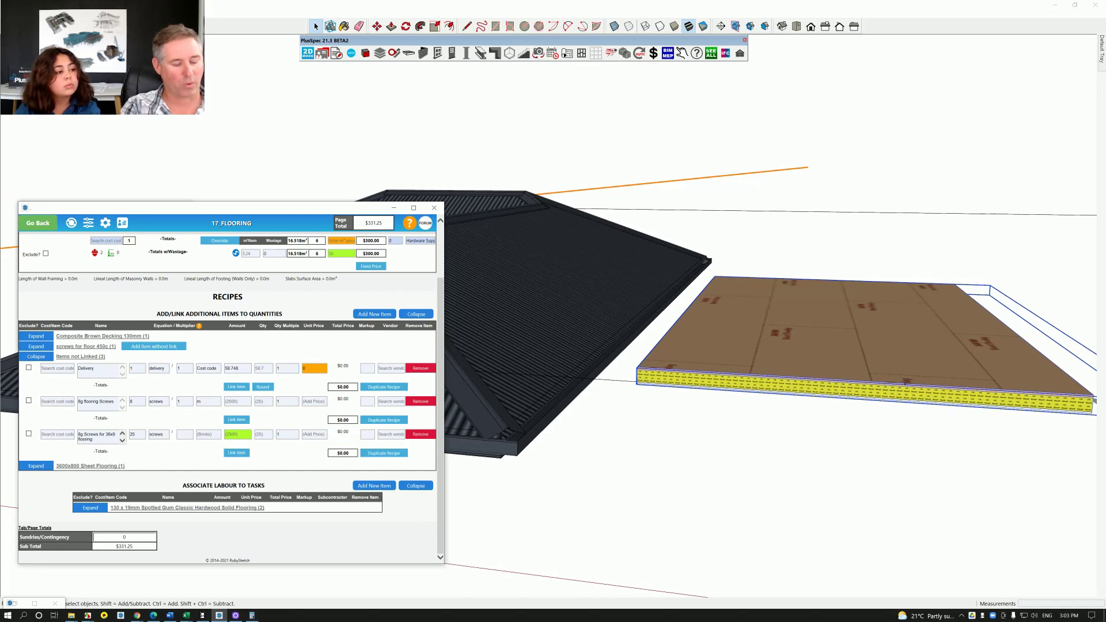
pyautogui.write('1')
pyautogui.press('Tab')
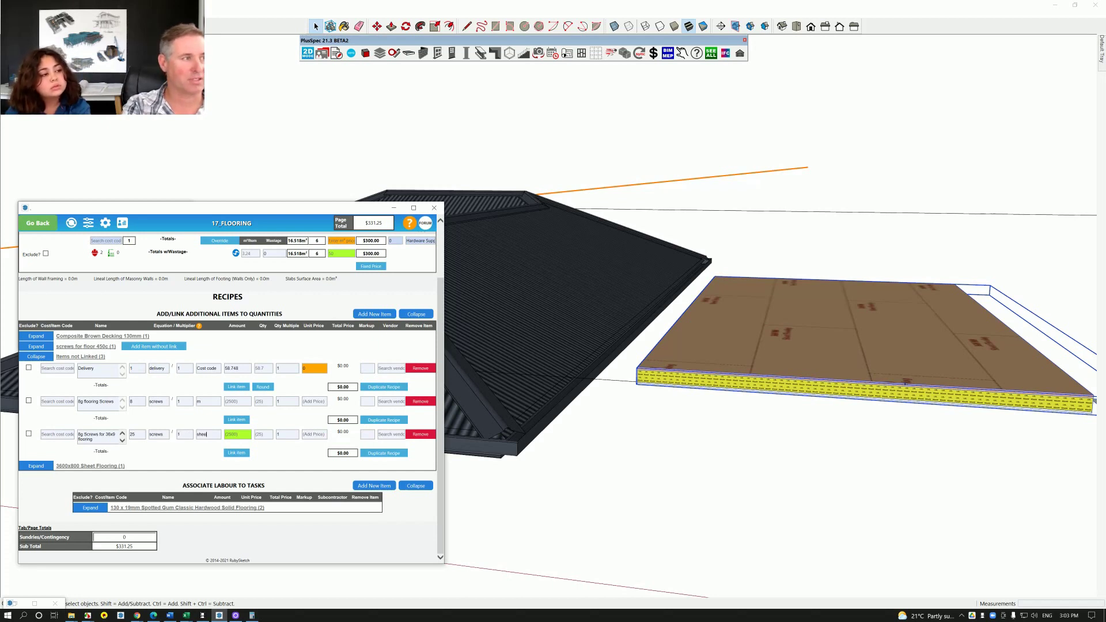
pyautogui.click(228, 456)
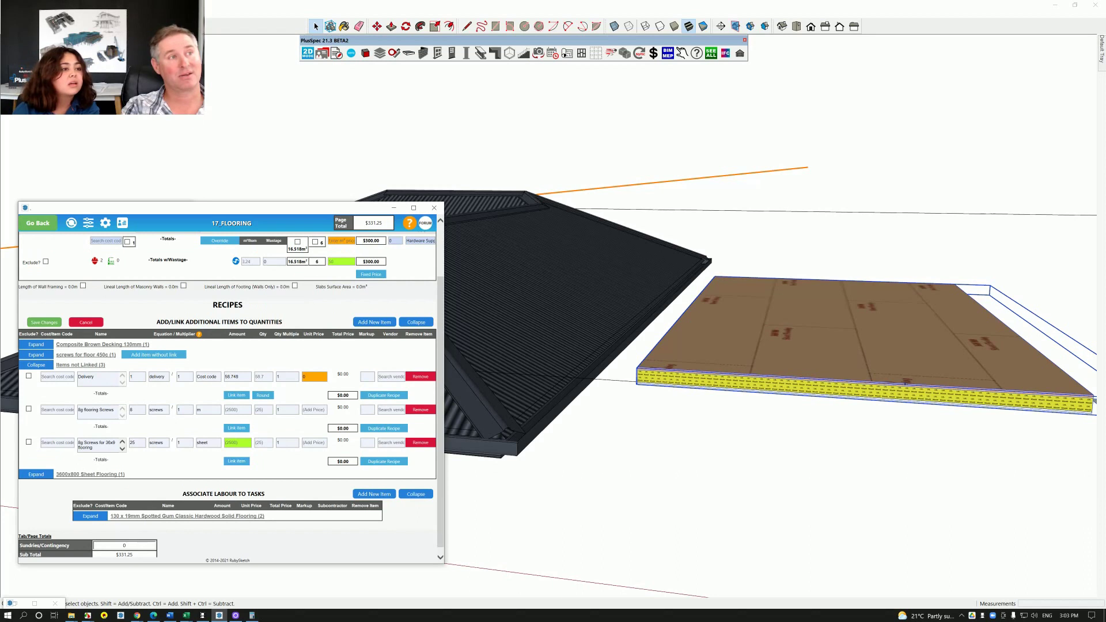
# Link the screw line to sheet quantity with wastage, applied to this item only
pyautogui.click(316, 242)
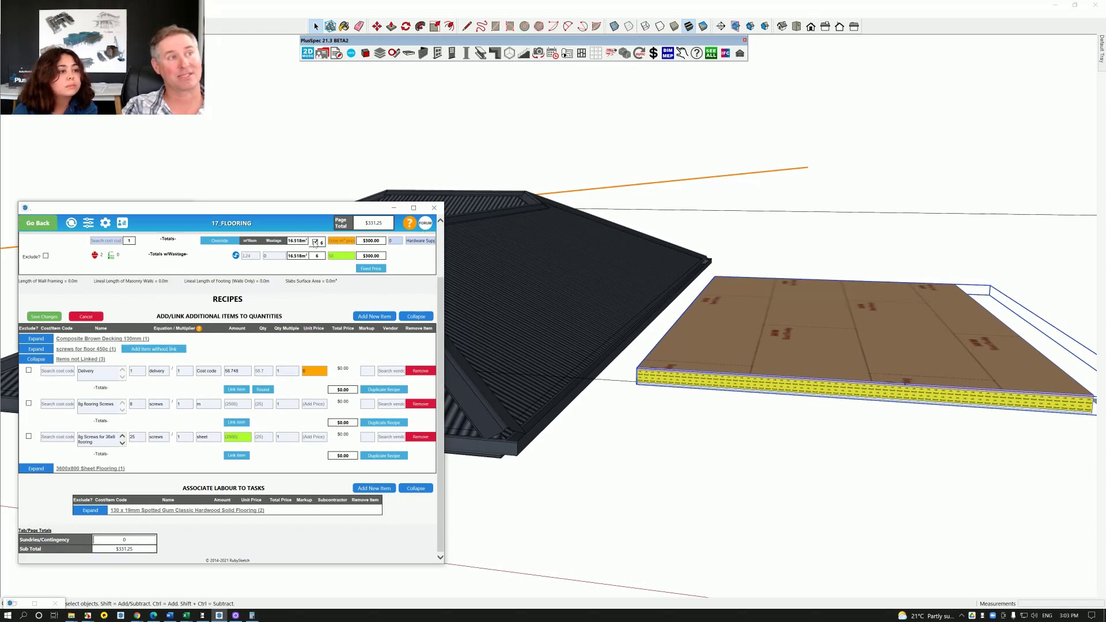
pyautogui.click(46, 317)
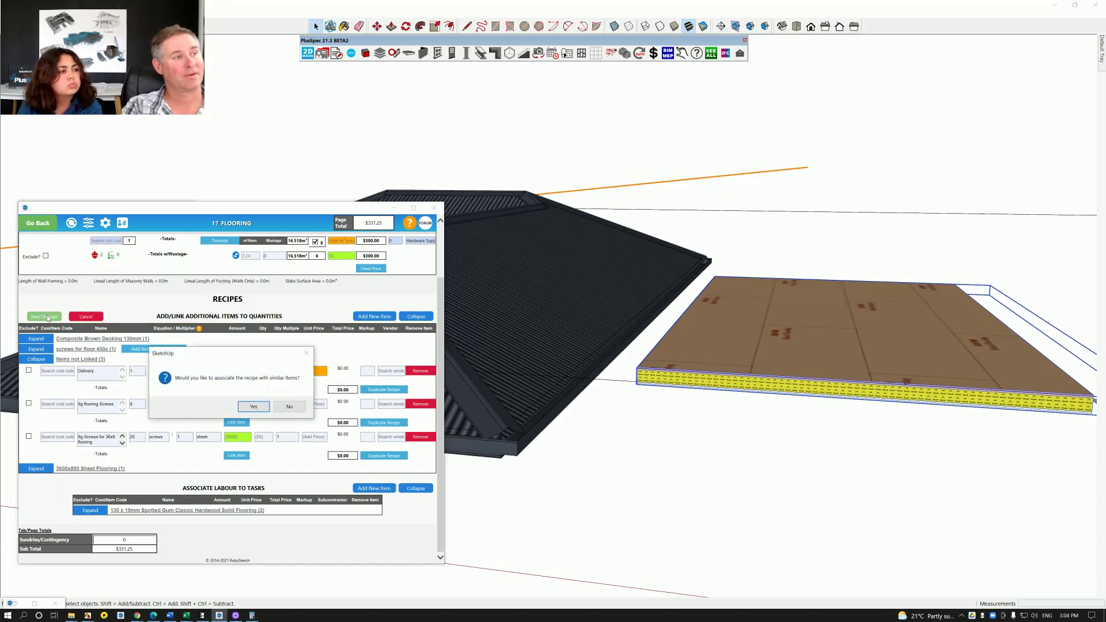
pyautogui.click(288, 407)
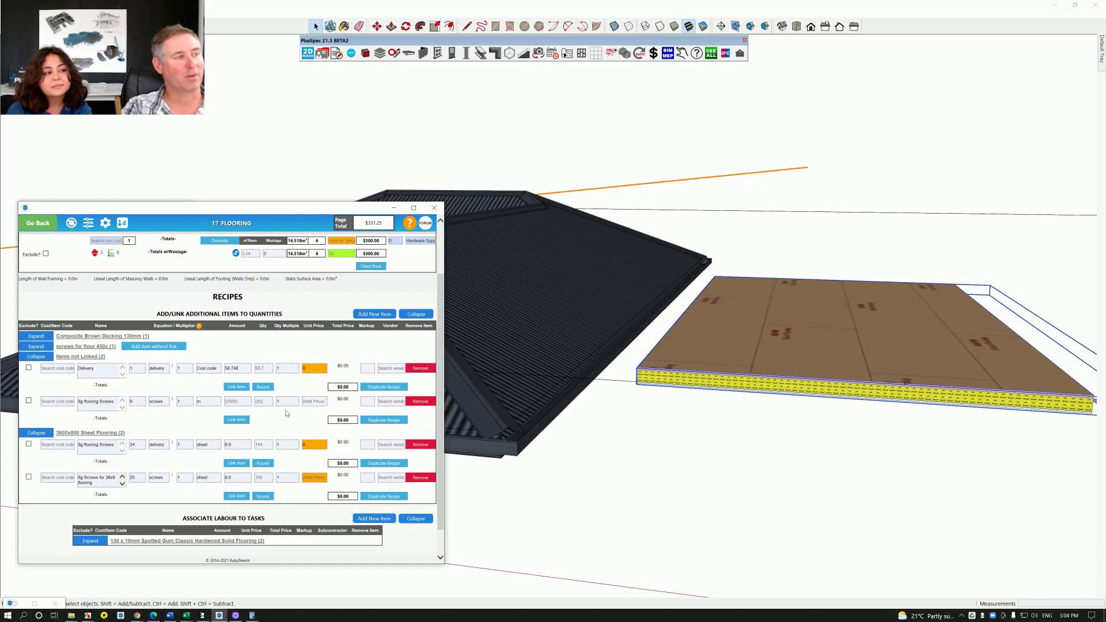
# Price the screws at $1 each, giving 150 screws for $150.00 and a $481.25 total
pyautogui.click(391, 478)
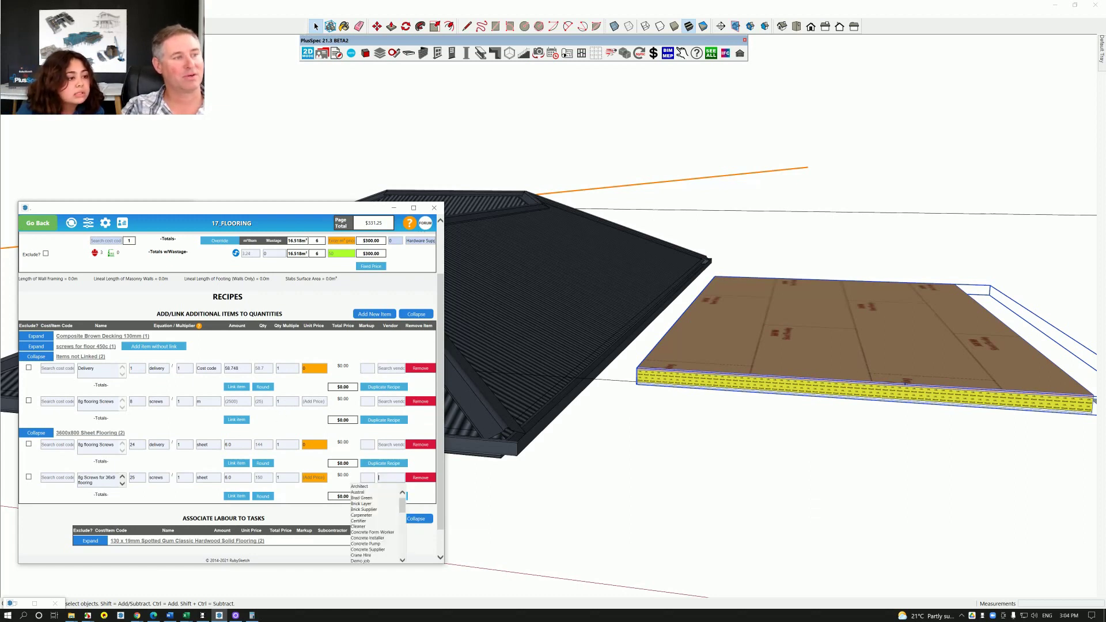
pyautogui.click(315, 478)
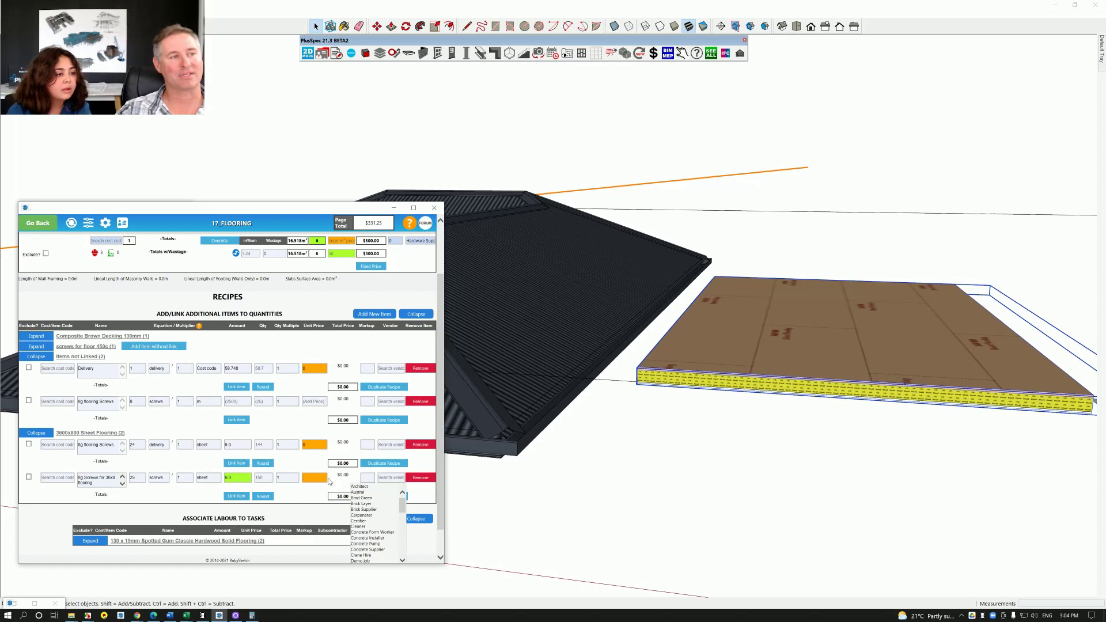
pyautogui.click(348, 482)
pyautogui.click(380, 478)
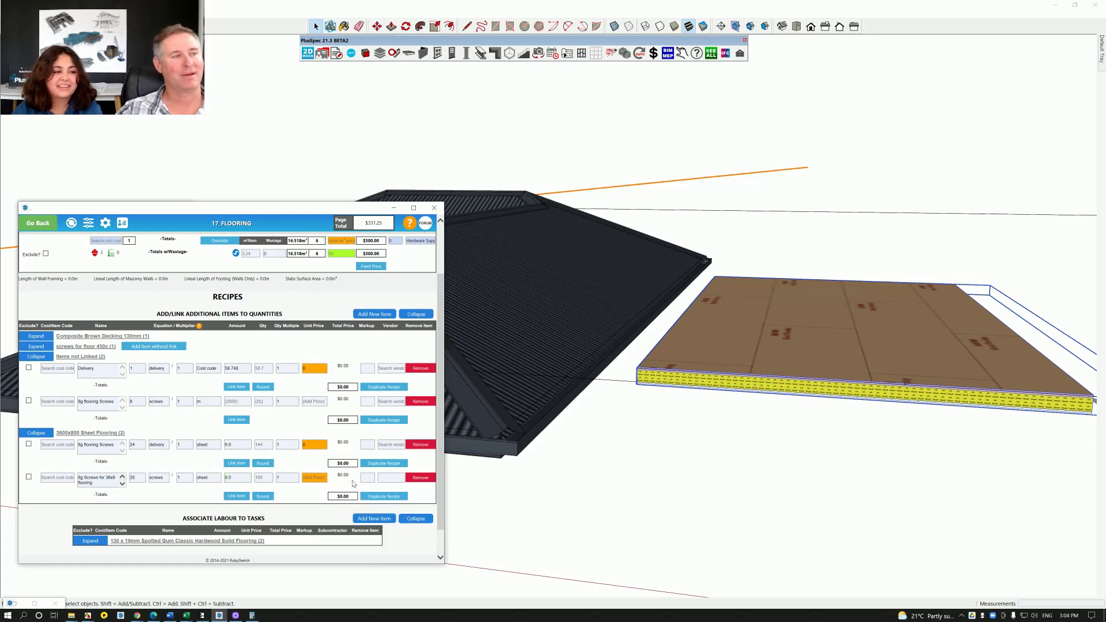
pyautogui.click(311, 477)
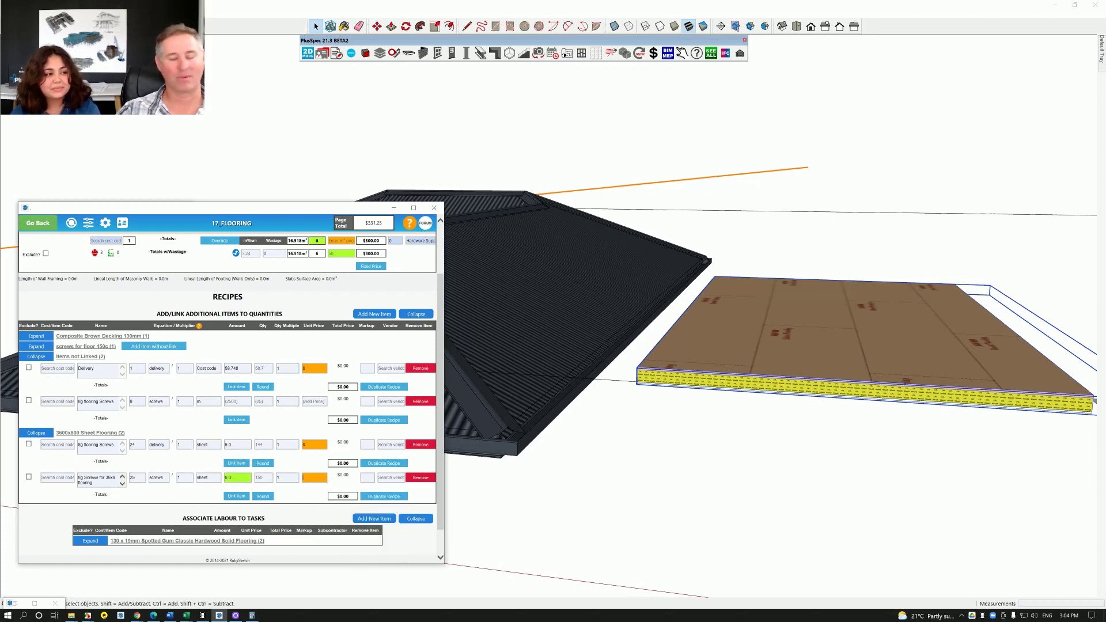
pyautogui.write('1')
pyautogui.click(302, 494)
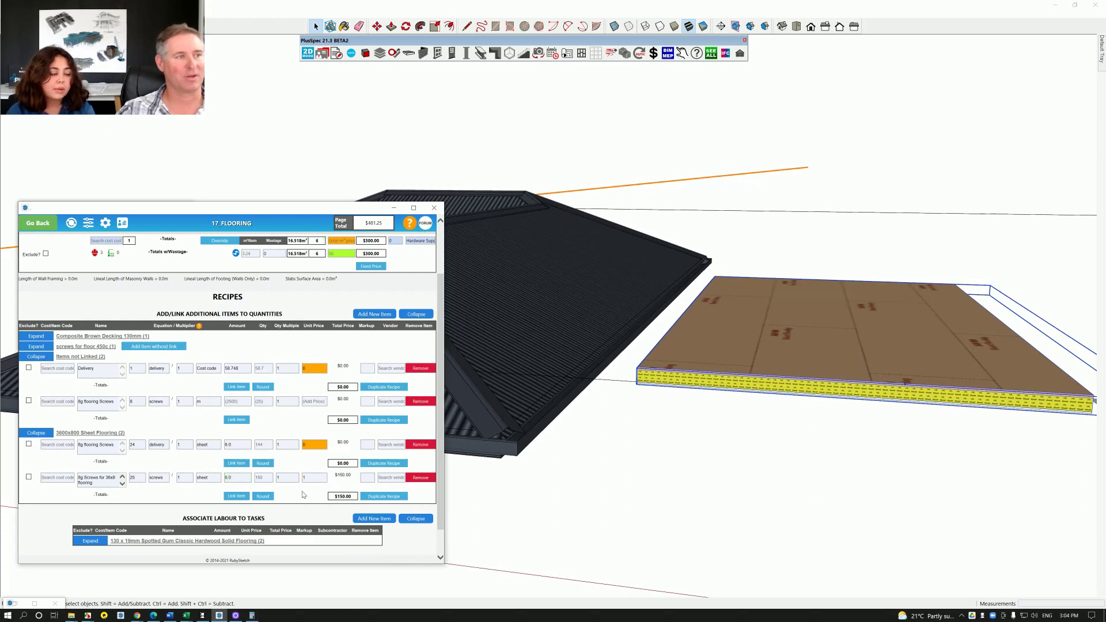